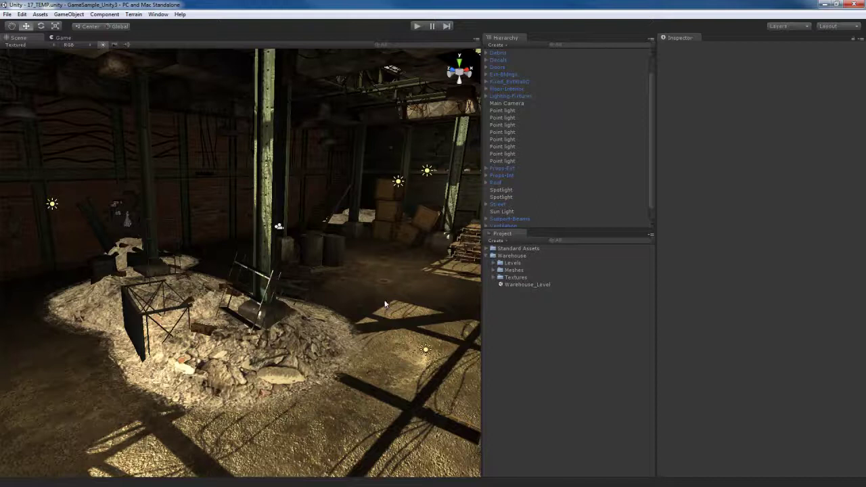
Look around the warehouse interior and the street area outside it in the scene view.
right_click_drag(387, 299, 314, 300)
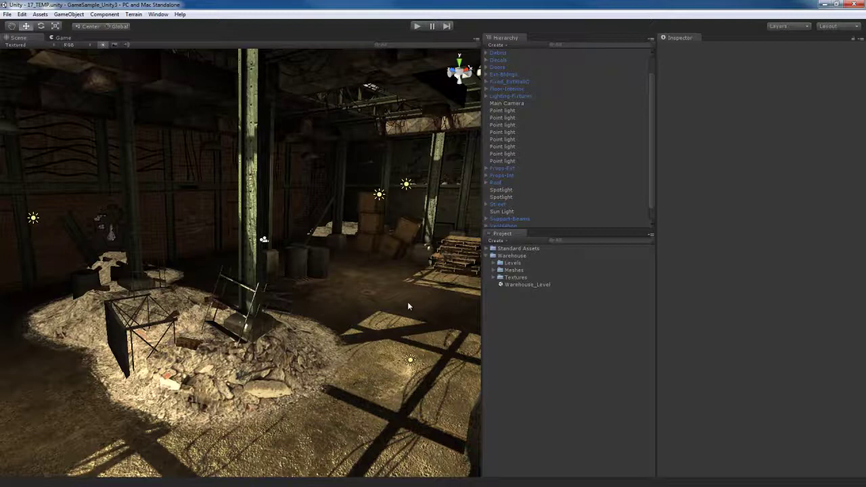
right_click_drag(407, 306, 396, 300)
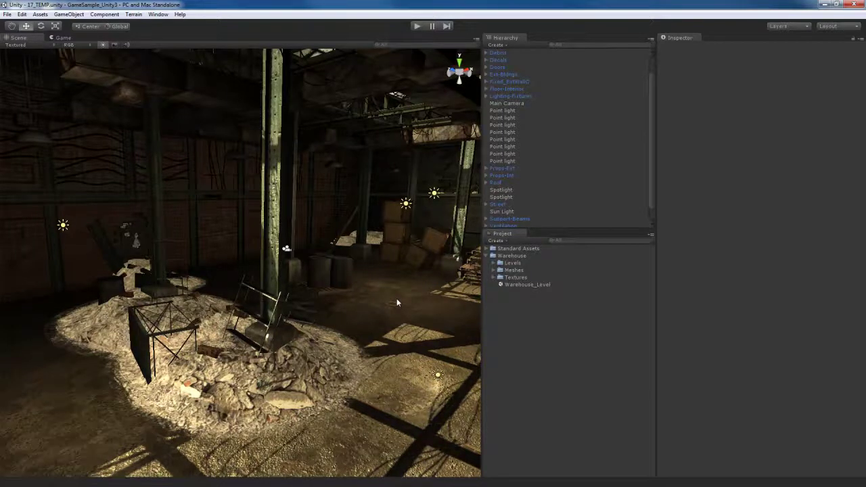
right_click_drag(382, 313, 359, 314)
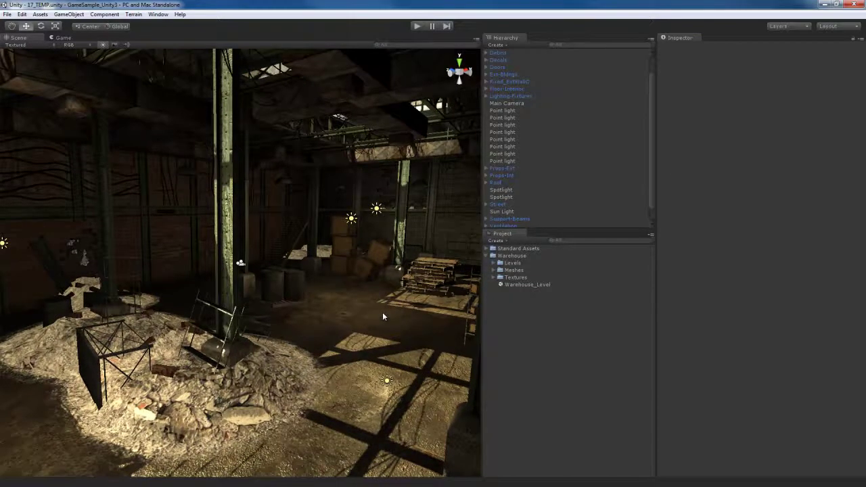
right_click_drag(382, 316, 346, 312)
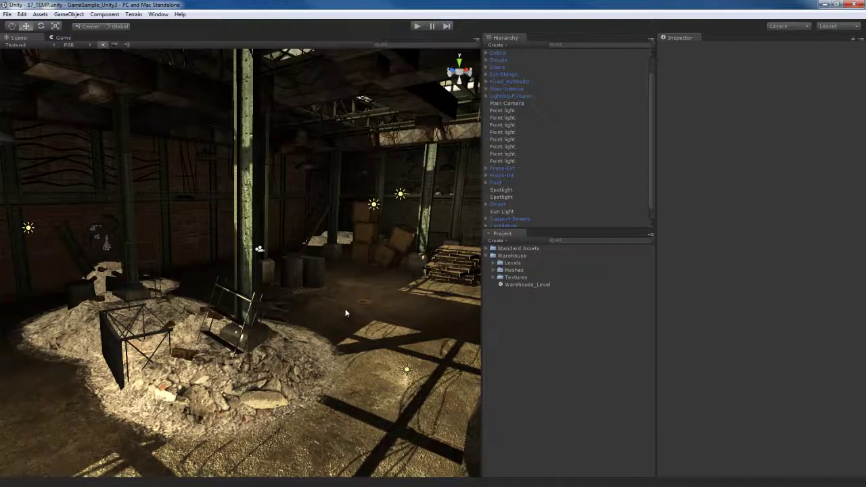
right_click_drag(345, 309, 324, 328)
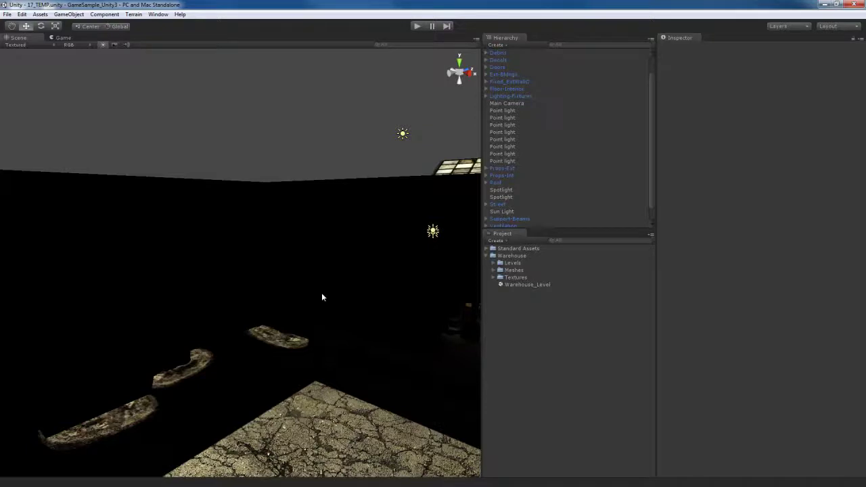
right_click_drag(304, 304, 348, 296)
right_click_drag(280, 313, 332, 299)
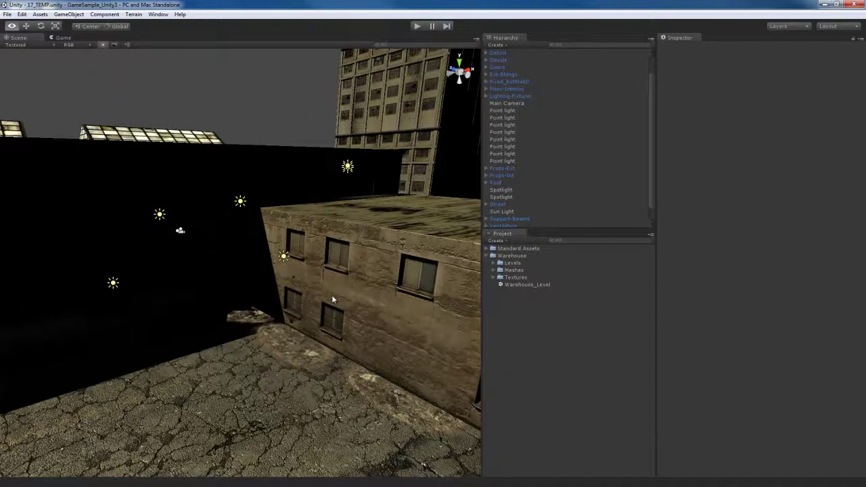
key("Left")
right_click_drag(332, 295, 340, 294)
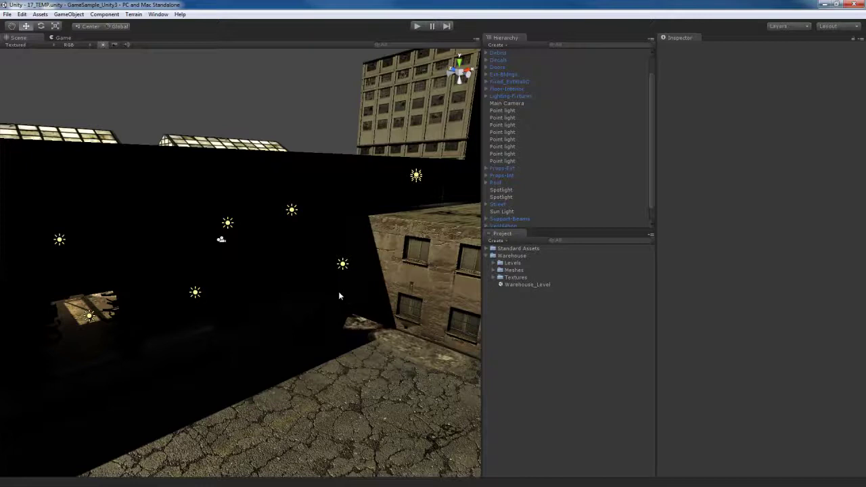
right_click_drag(340, 296, 342, 298)
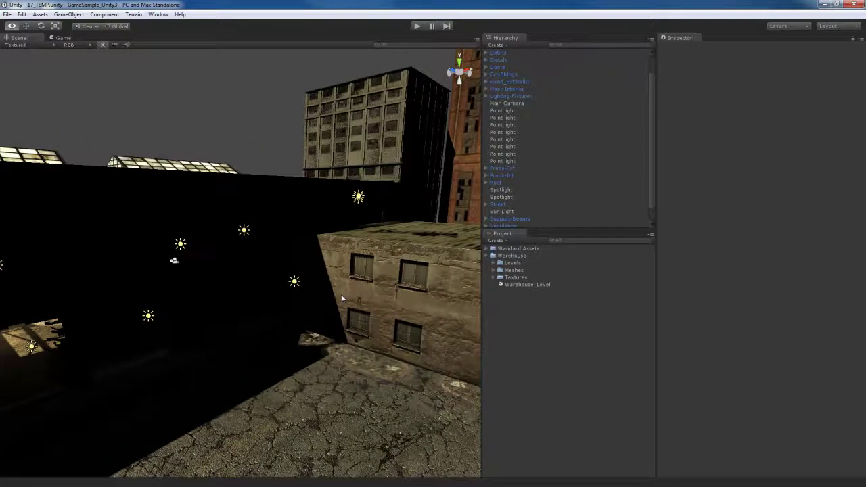
Select the ExteriorStreet_Wall_A_1 wall, mark it as static, and clear the static setting again.
right_click_drag(341, 347, 357, 289)
left_click(358, 289)
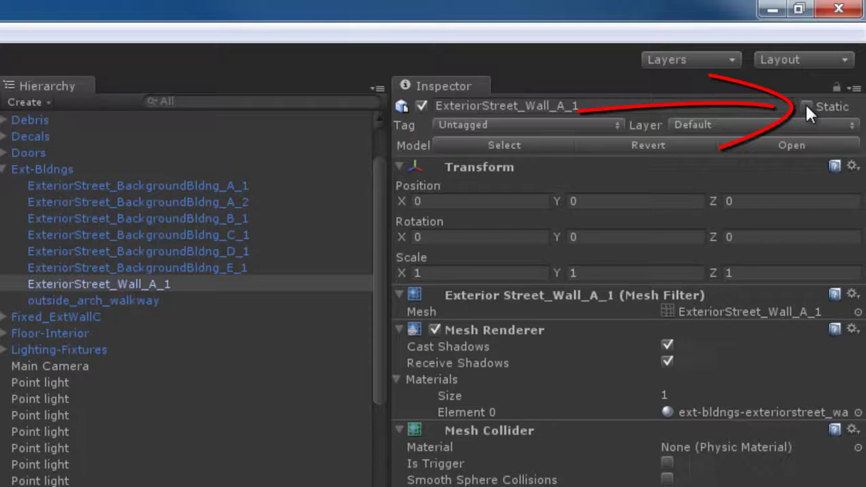
left_click(806, 106)
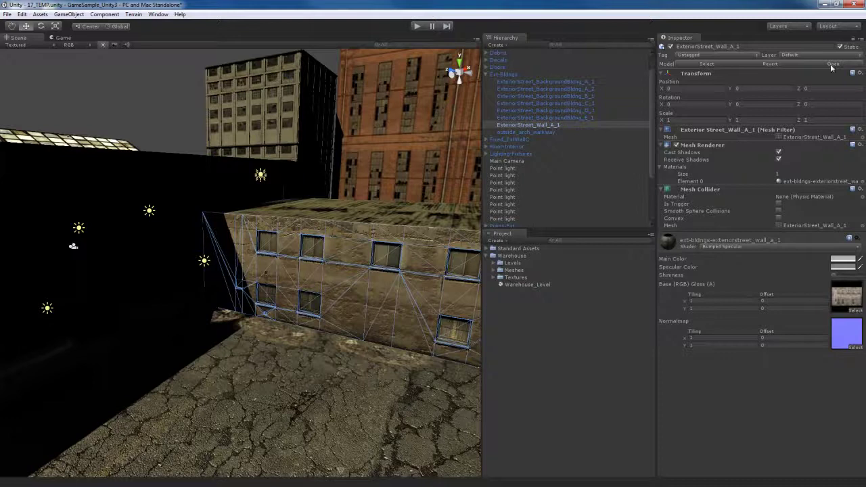
left_click(842, 46)
Deselect the wall and open the Lightmapping window.
right_click_drag(391, 218, 366, 187)
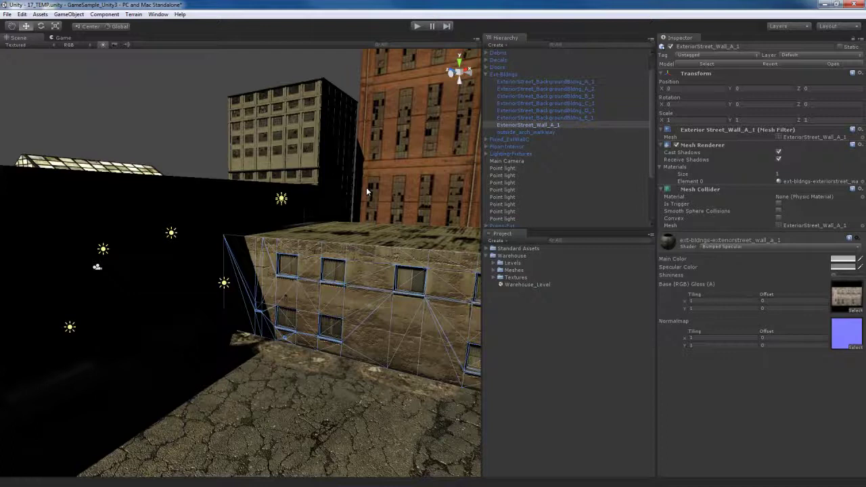
left_click(180, 78)
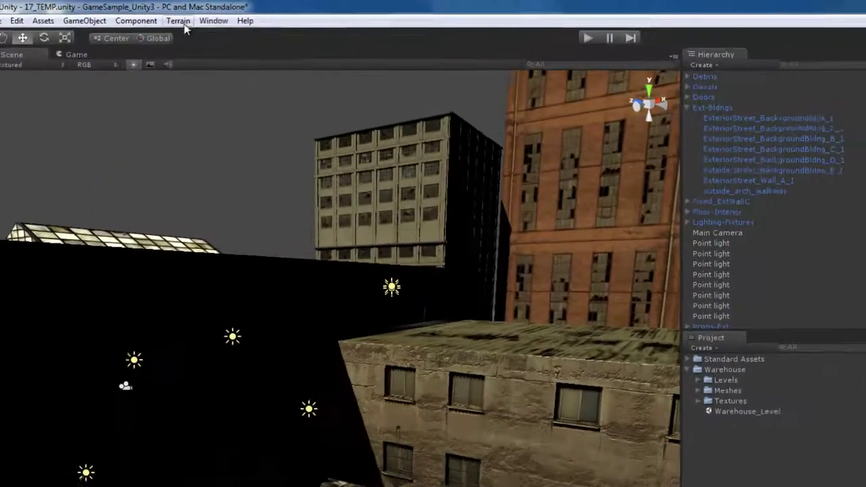
left_click(163, 15)
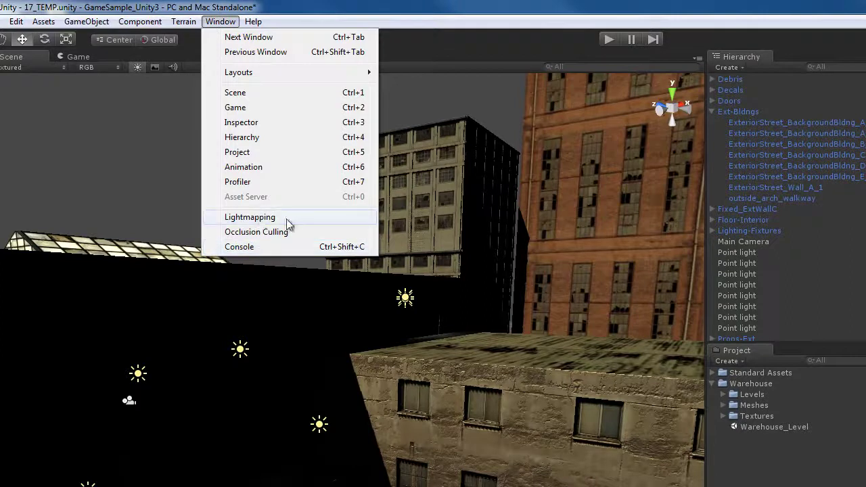
left_click(282, 216)
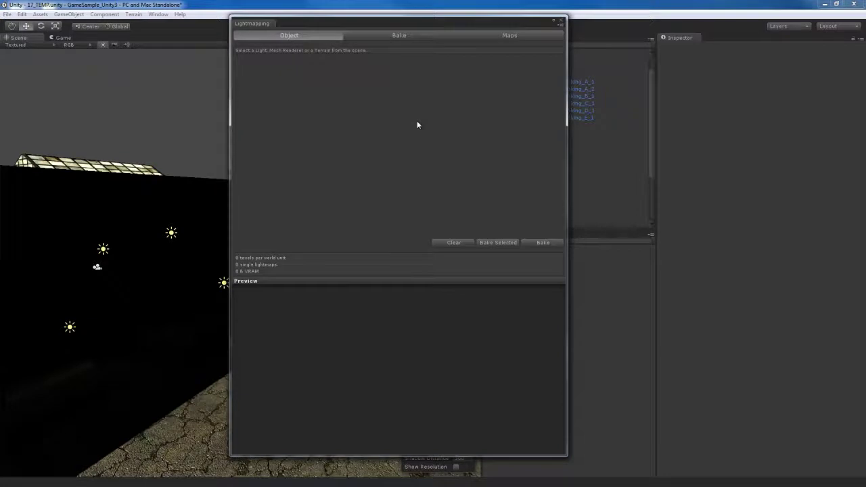
mouse_move(421, 23)
left_mouse_down()
mouse_move(440, 23)
mouse_move(433, 22)
left_mouse_up()
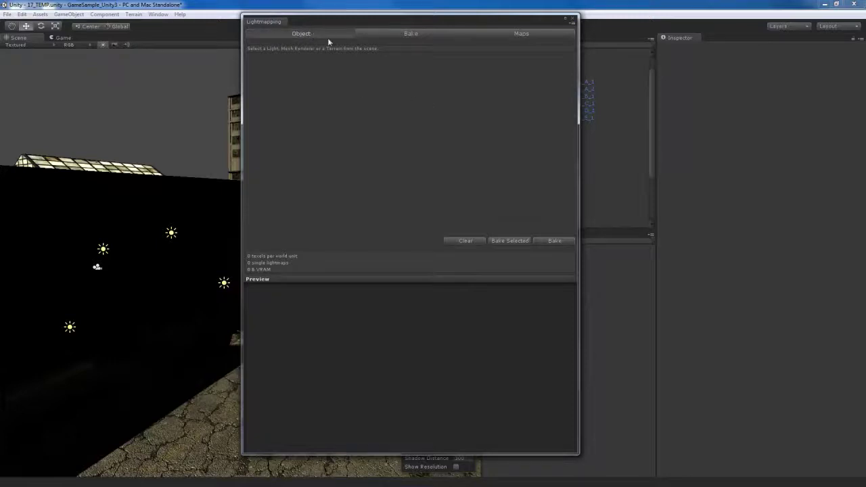
Review the Bake and Maps settings for lightmapping, and place the Lightmapping window clear of the scene view with the Object settings showing.
left_click(411, 33)
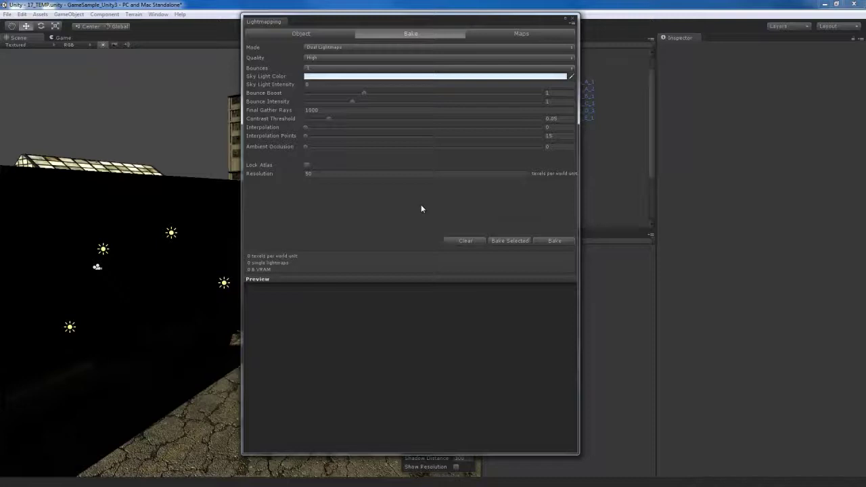
left_click(490, 33)
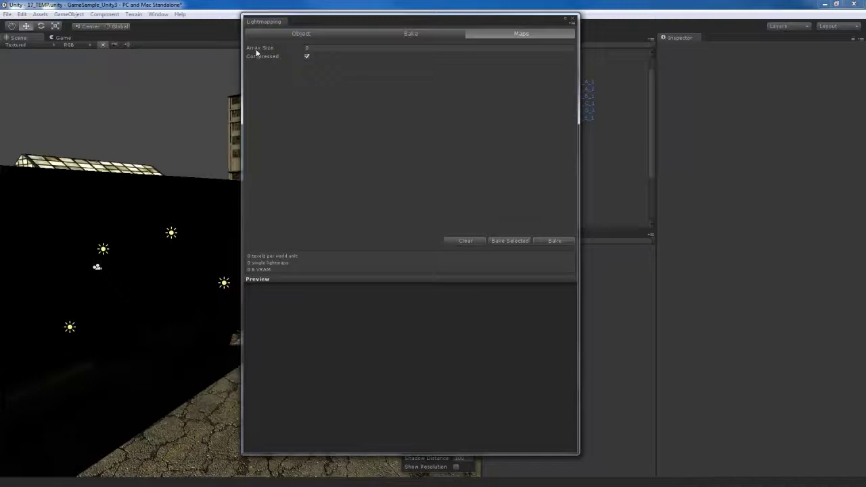
left_click(326, 37)
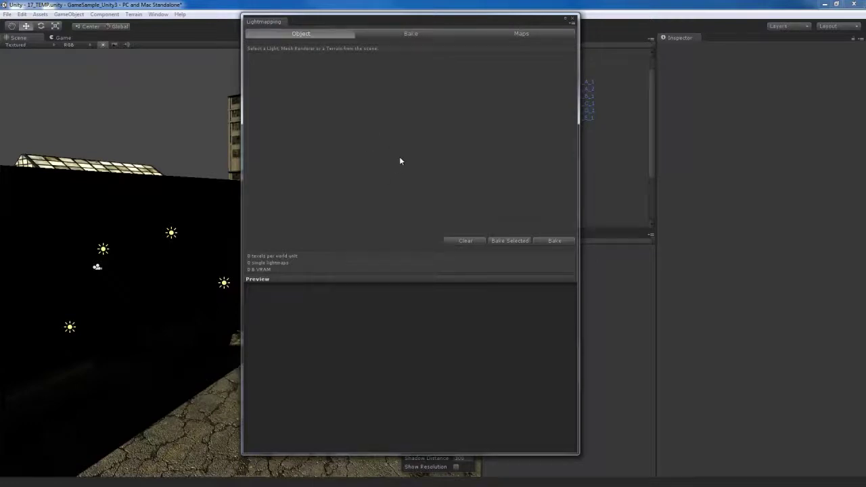
left_click_drag(376, 28, 641, 37)
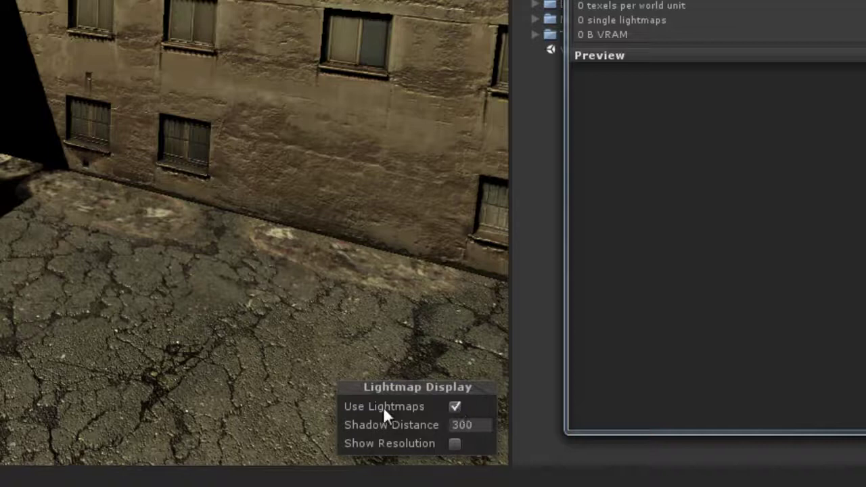
mouse_move(330, 418)
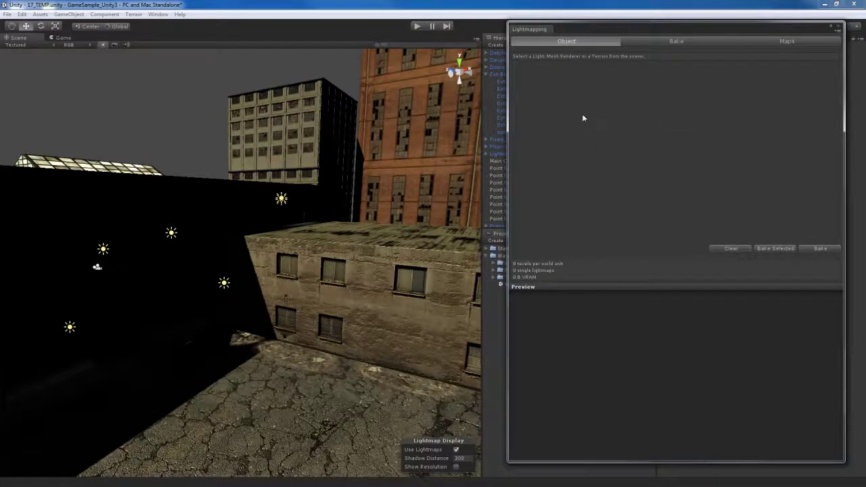
Close the Lightmapping window and open it again.
left_click(839, 28)
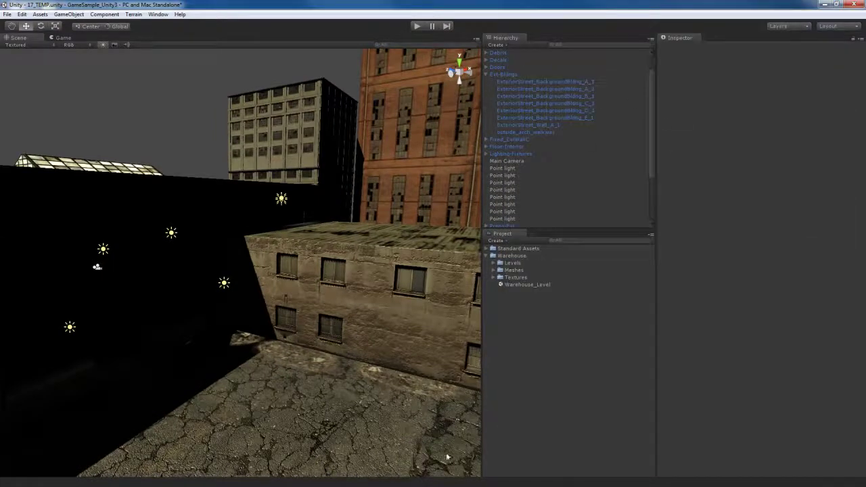
left_click(160, 15)
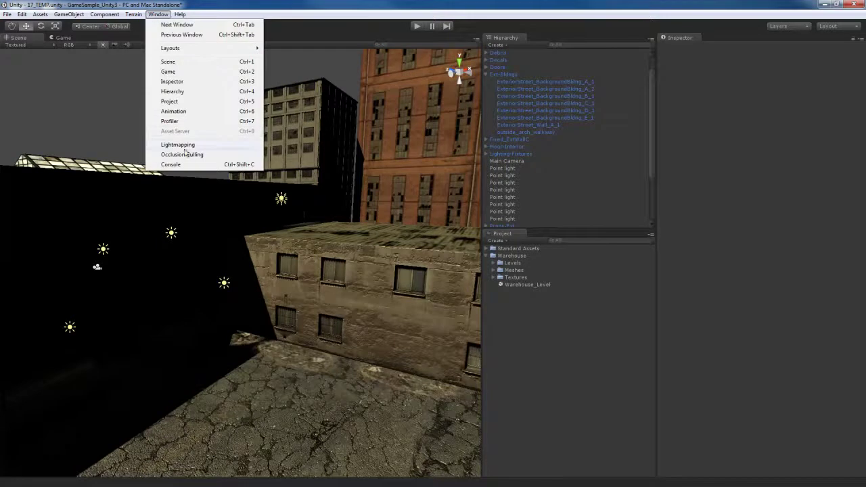
left_click(173, 141)
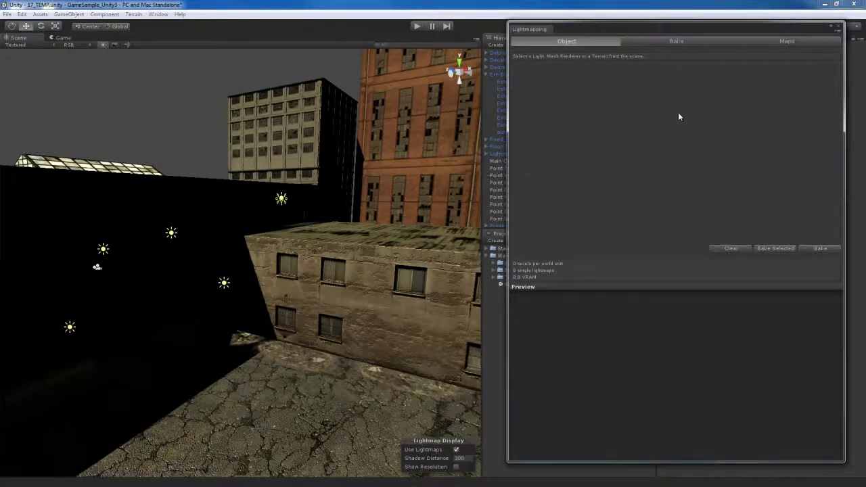
Mark the ExteriorStreet_Wall_A_1 wall as static in the lightmapping object settings and inspect its Atlas values.
middle_click_drag(352, 298, 368, 298)
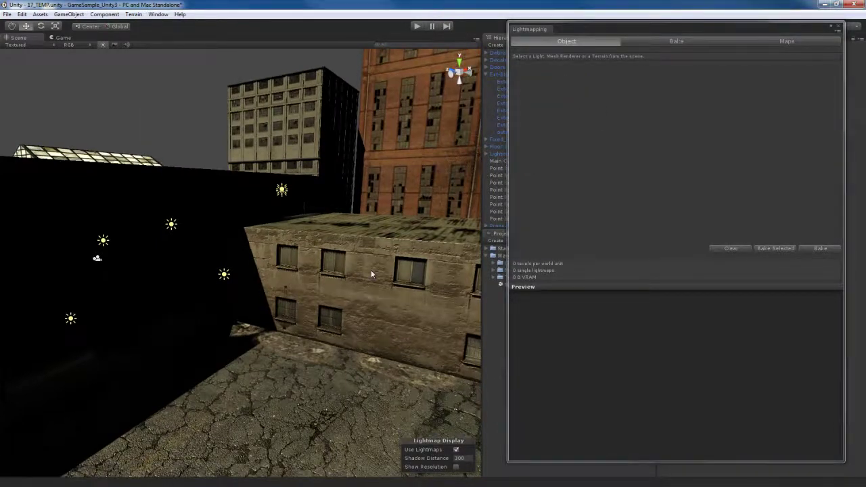
left_click(371, 270)
key("f")
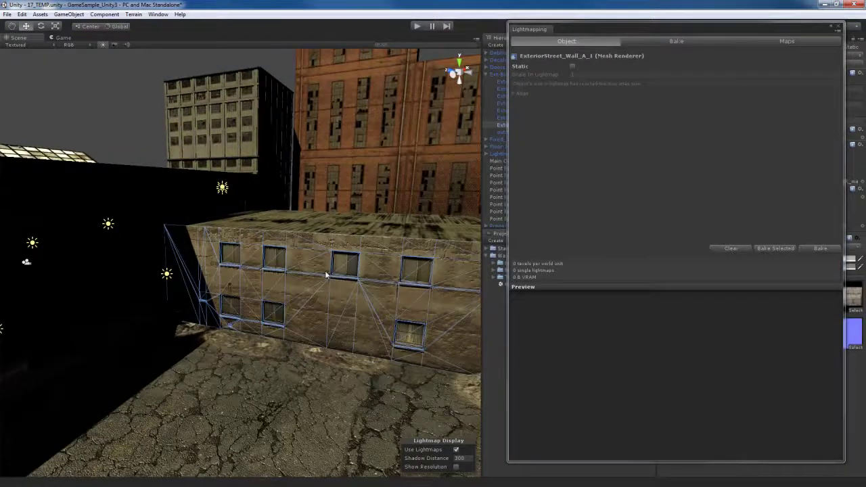
mouse_move(344, 292)
left_mouse_down("alt")
mouse_move(368, 294)
mouse_move(342, 295)
left_mouse_up("alt")
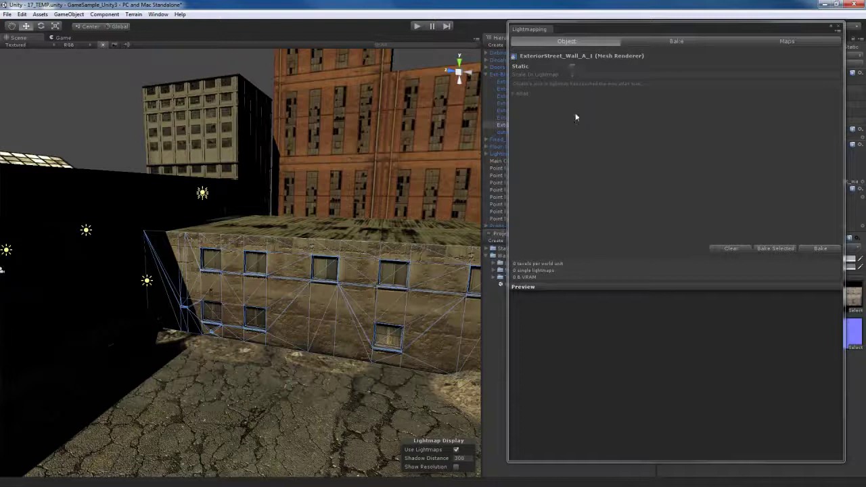
left_click(573, 66)
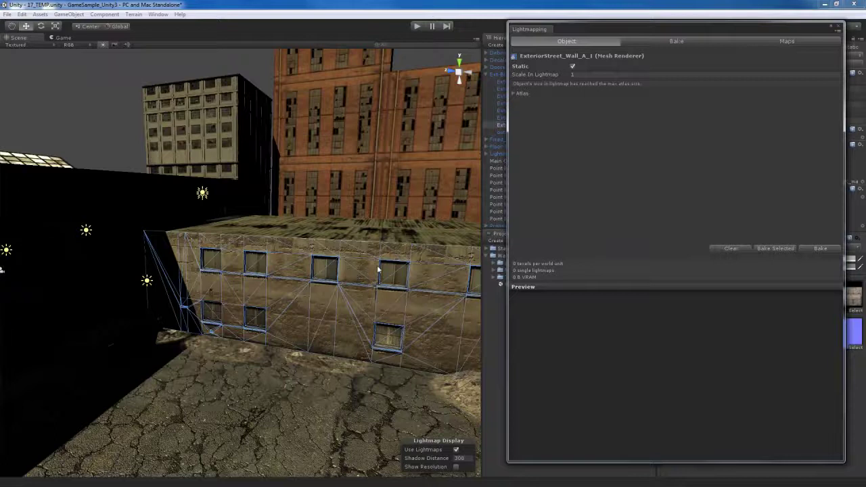
left_click(513, 94)
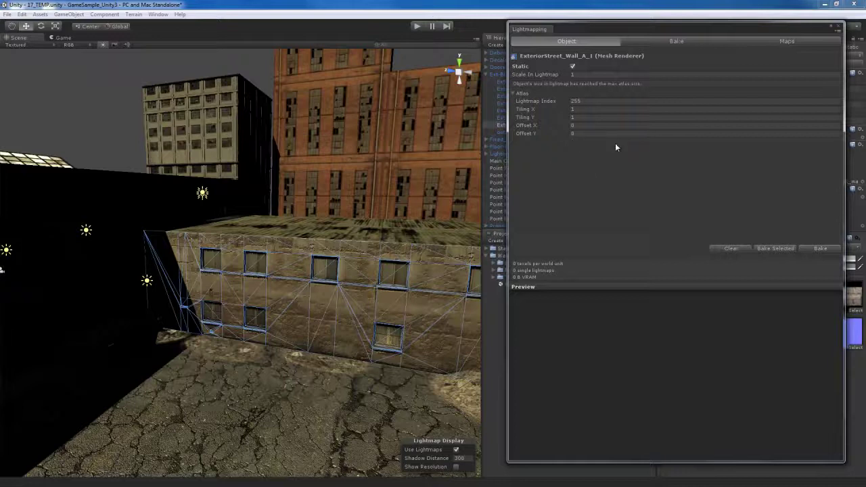
left_click(512, 93)
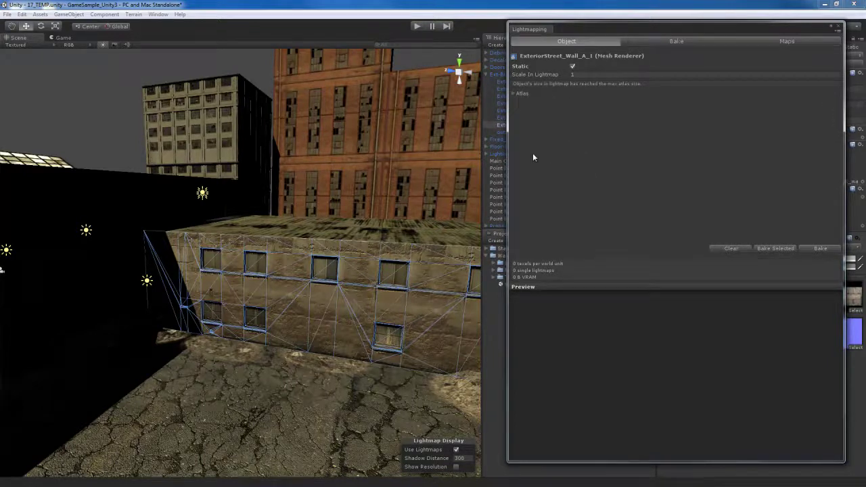
Select all objects in the scene and mark them as static for lightmapping.
scroll(305, 238, "down", 2)
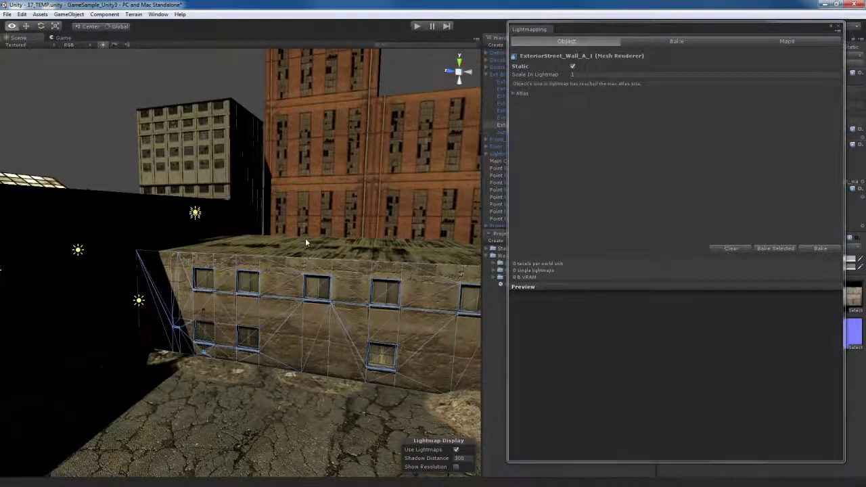
mouse_move(305, 238)
left_mouse_down("alt")
mouse_move(283, 232)
mouse_move(329, 234)
mouse_move(323, 228)
mouse_move(238, 268)
mouse_move(433, 267)
mouse_move(247, 255)
mouse_move(298, 247)
left_mouse_up("alt")
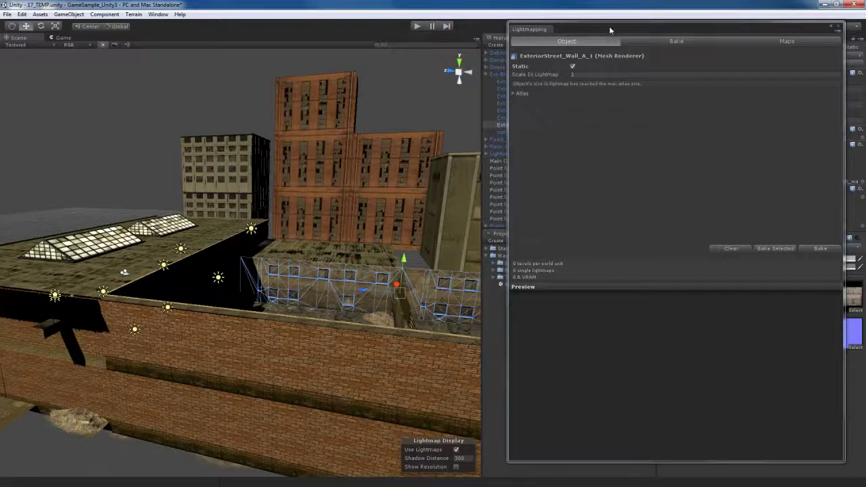
left_click_drag(372, 128, 380, 122, "alt")
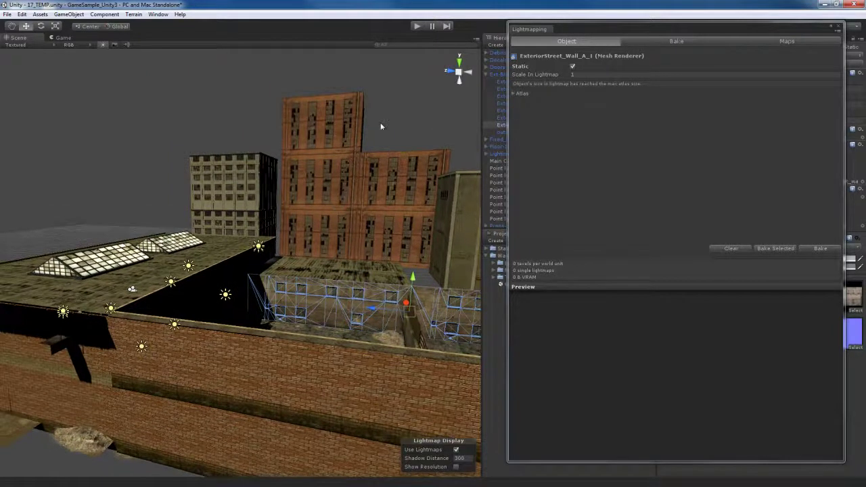
key("ctrl+a")
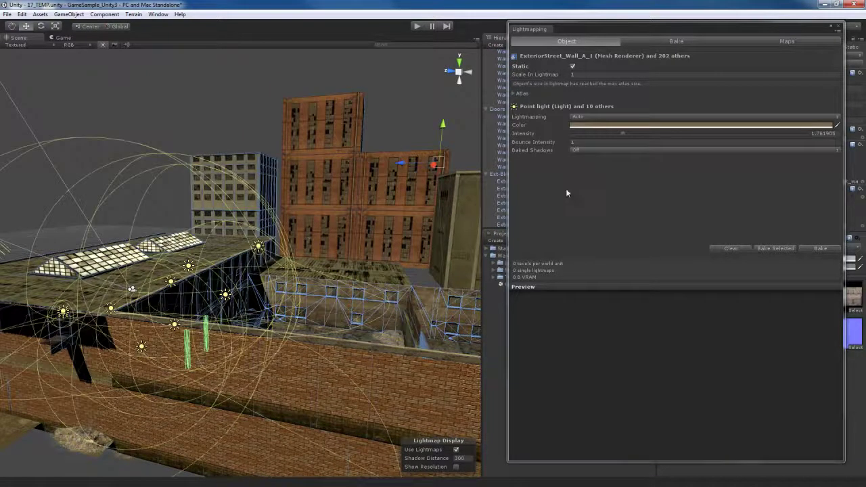
left_click(572, 66)
Check the static setting of the ExteriorStreet_BackgroundBldng_A_2 building and the ExteriorStreet_Wall_A_1 wall individually.
left_click(314, 144)
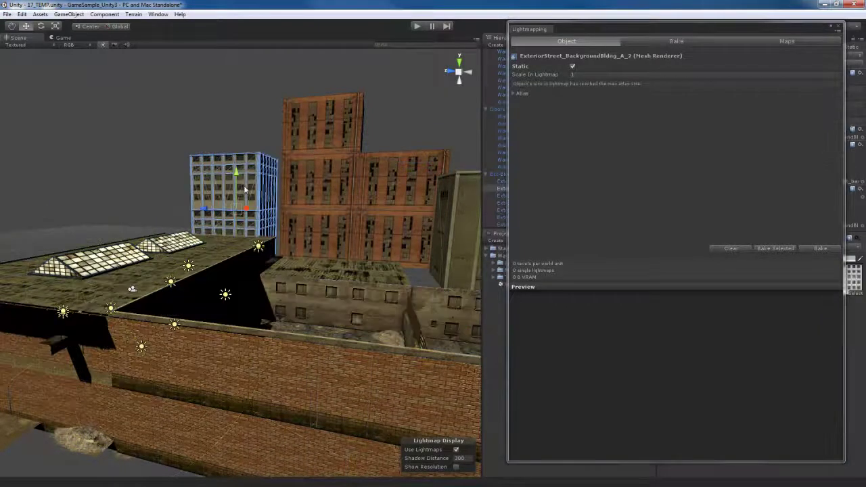
left_click_drag(314, 176, 371, 240, "alt")
left_click(371, 240)
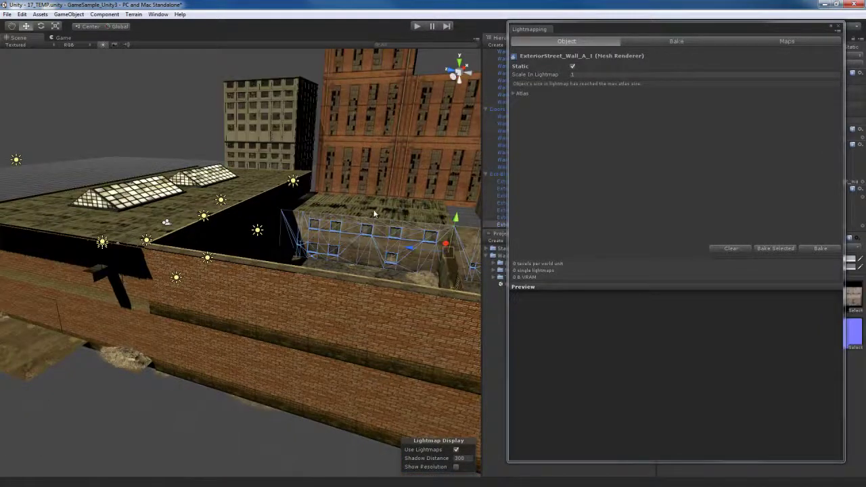
Select other warehouse parts and check the static setting of Warehouse_Facade_D.
left_click(375, 212)
left_click(256, 189)
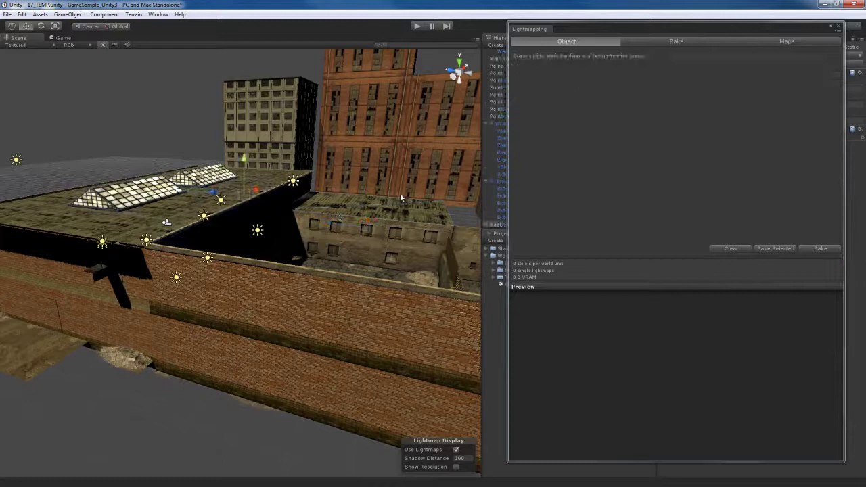
left_click(273, 215)
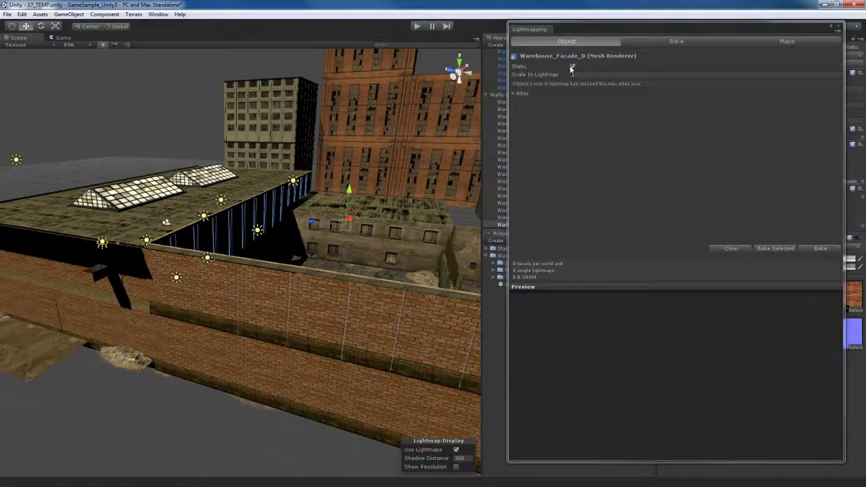
Enable Show Resolution in the Lightmap Display and examine the checker pattern on the street ground and warehouse walls.
left_click_drag(329, 287, 316, 273, "alt")
scroll(297, 290, "up", 2)
left_click(339, 285)
left_click_drag(291, 320, 402, 408, "alt")
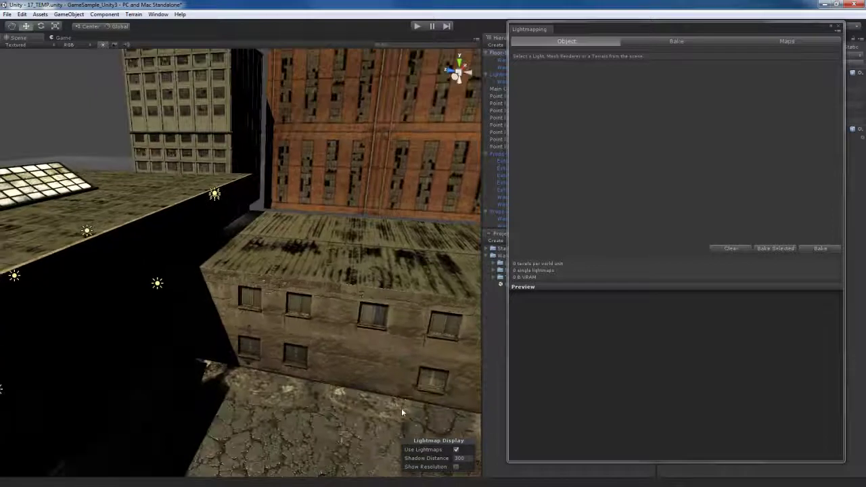
left_click(457, 467)
left_click_drag(301, 359, 238, 398, "alt")
scroll(239, 398, "up", 10)
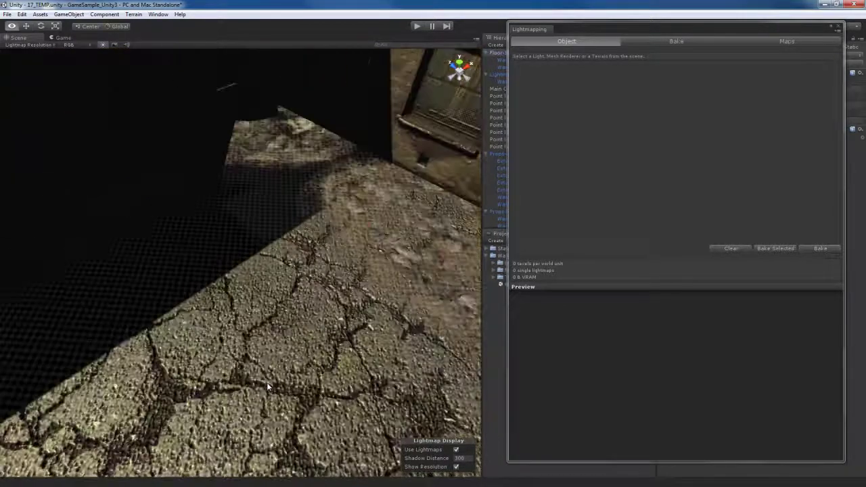
left_click_drag(230, 359, 233, 306, "alt")
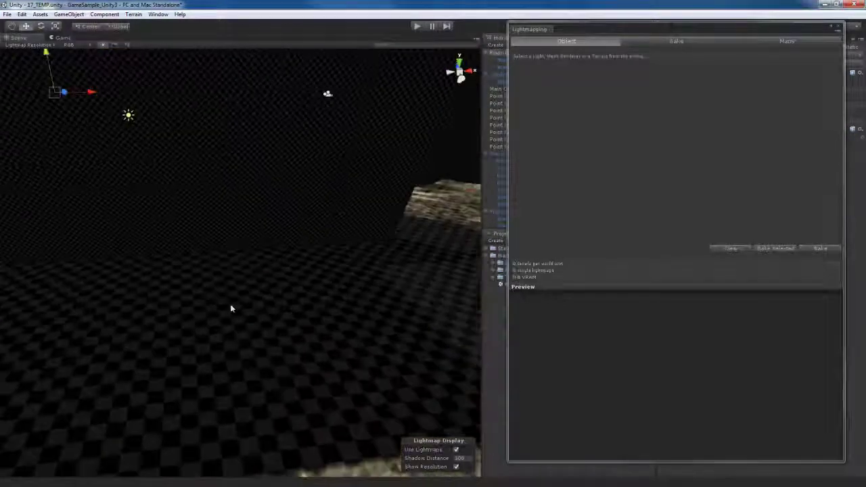
left_click_drag(325, 316, 243, 319, "alt")
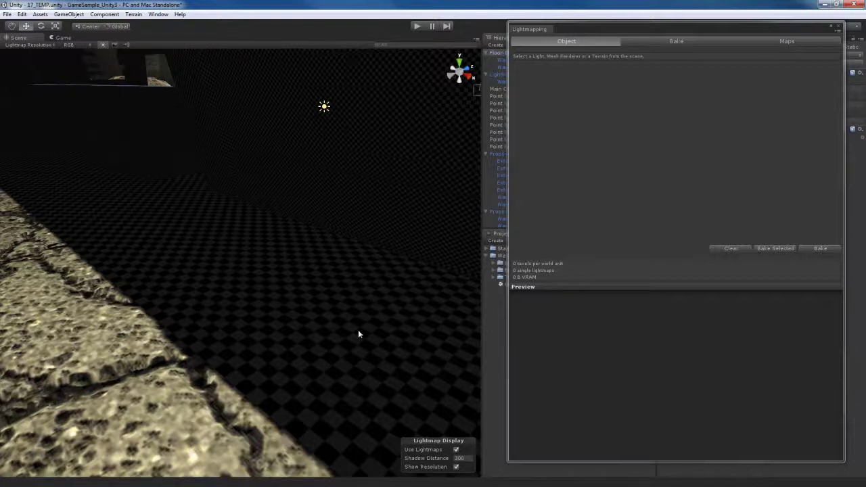
left_click_drag(365, 344, 342, 344, "alt")
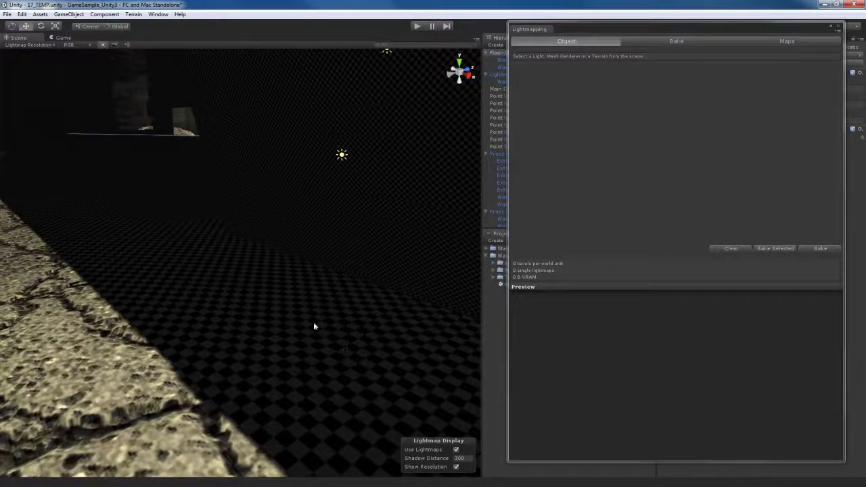
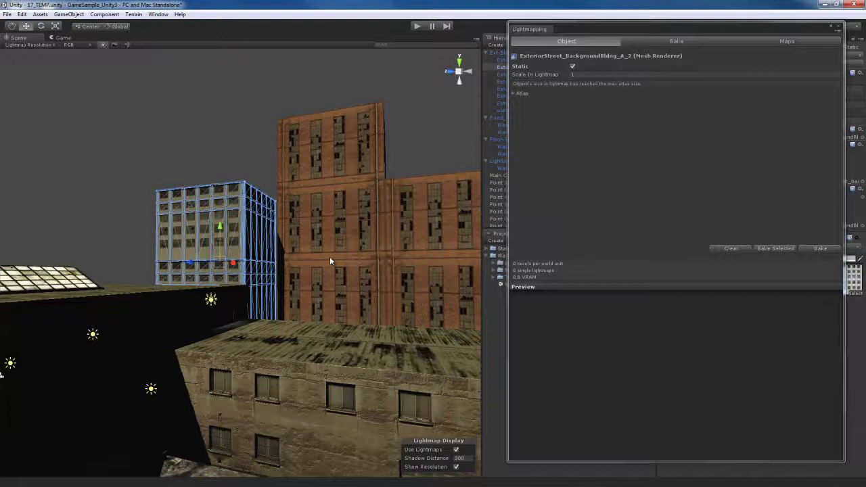
Try Scale In Lightmap values of 0.1 and 0.01 on the ExteriorStreet_BackgroundBldng_A_2 building and compare the checker size.
right_click_drag(330, 257, 325, 265)
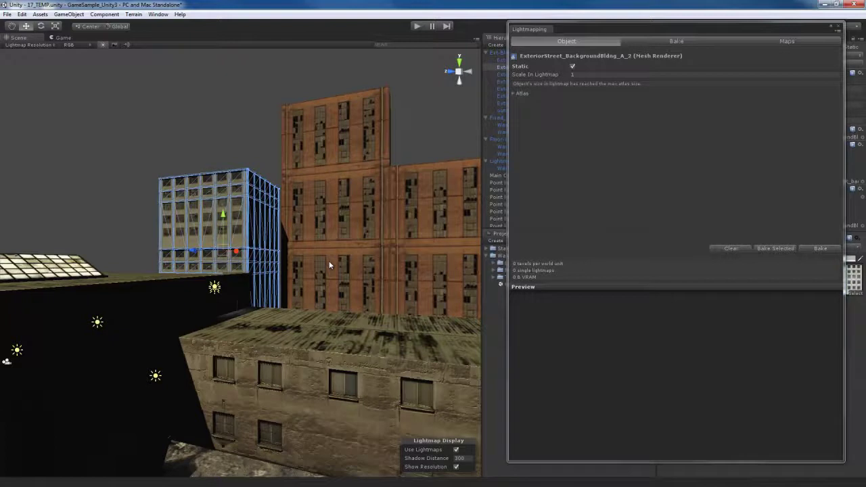
right_click_drag(342, 242, 344, 249)
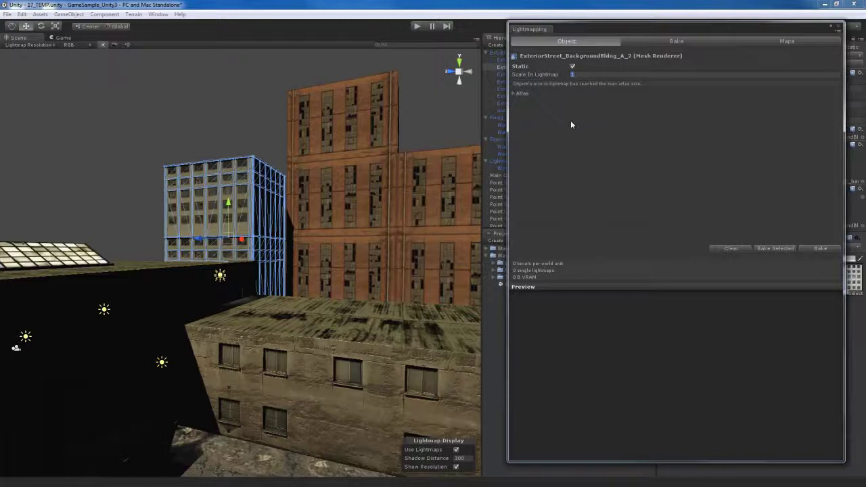
type("0.1")
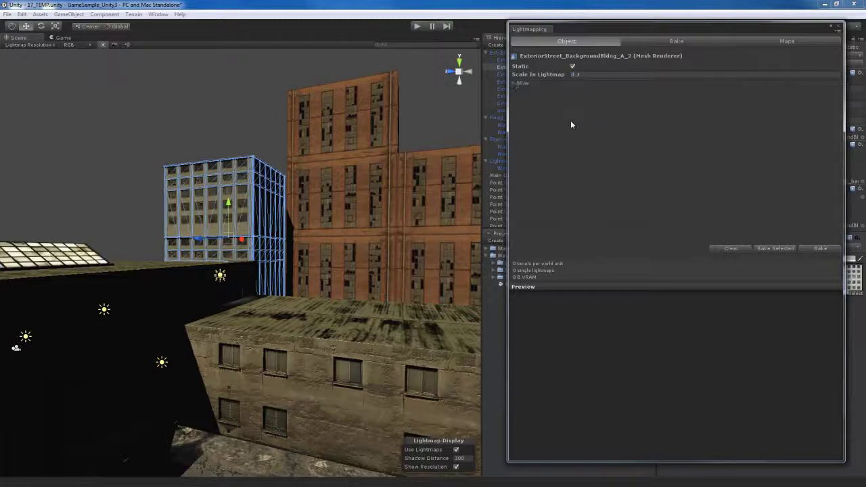
right_click_drag(348, 233, 350, 207)
scroll(330, 212, "up", 8)
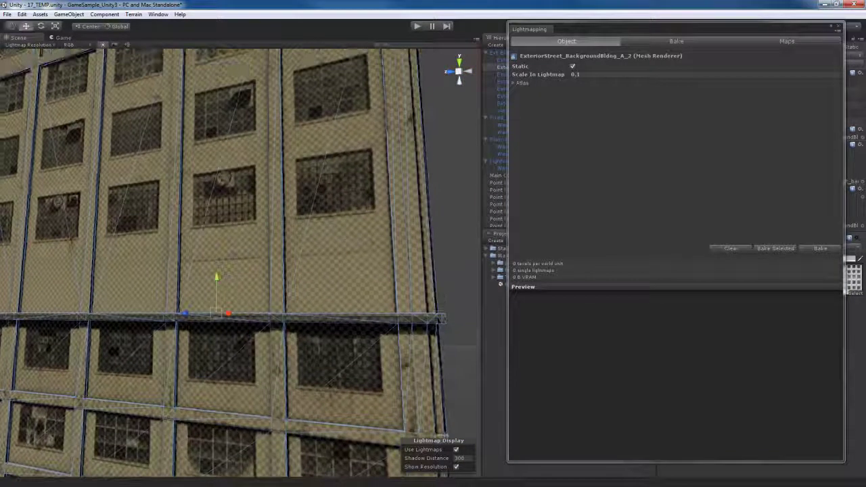
left_click(603, 74)
type("0.01")
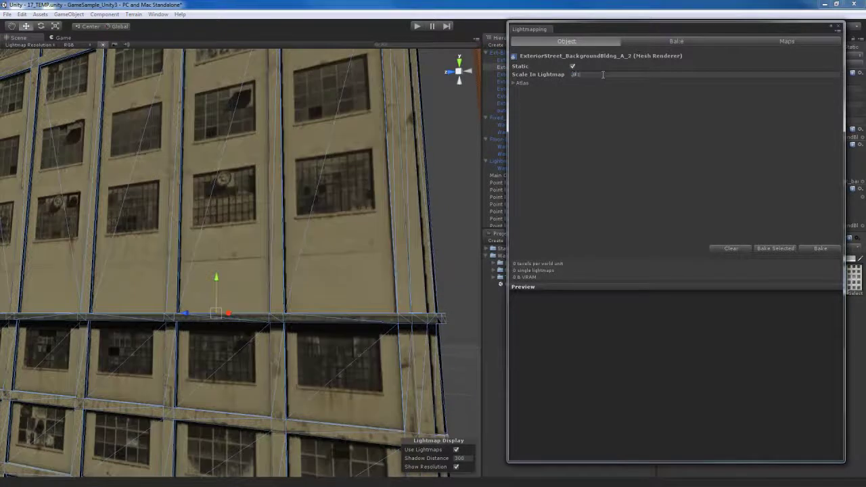
right_click_drag(371, 226, 286, 238)
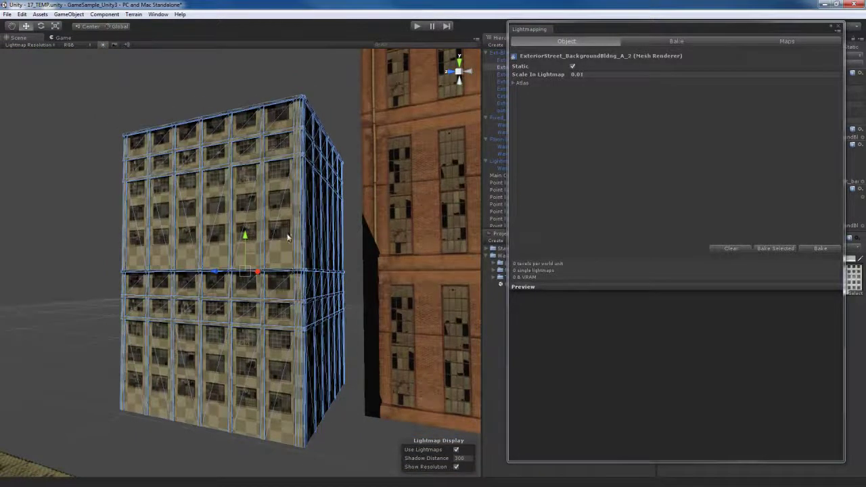
Lower the Scale In Lightmap of ExteriorStreet_BackgroundBldng_A_2 to 0.005, check its pattern, and reduce it further to 0.001.
left_click(605, 75)
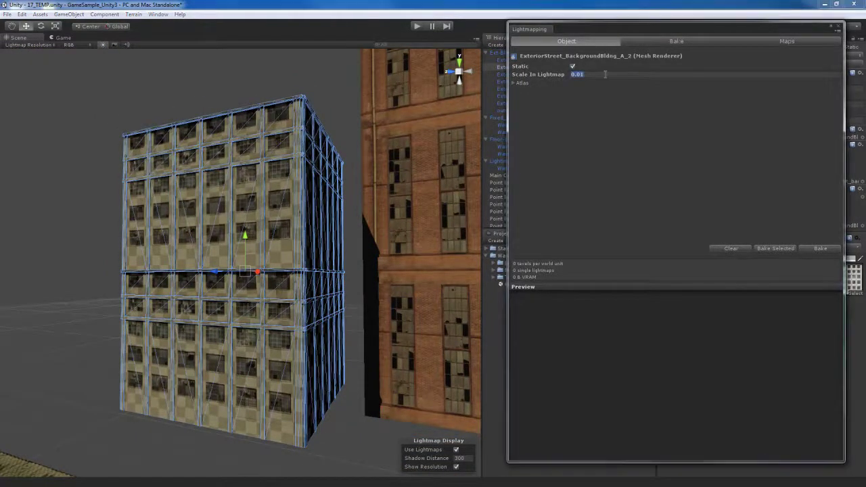
type("1")
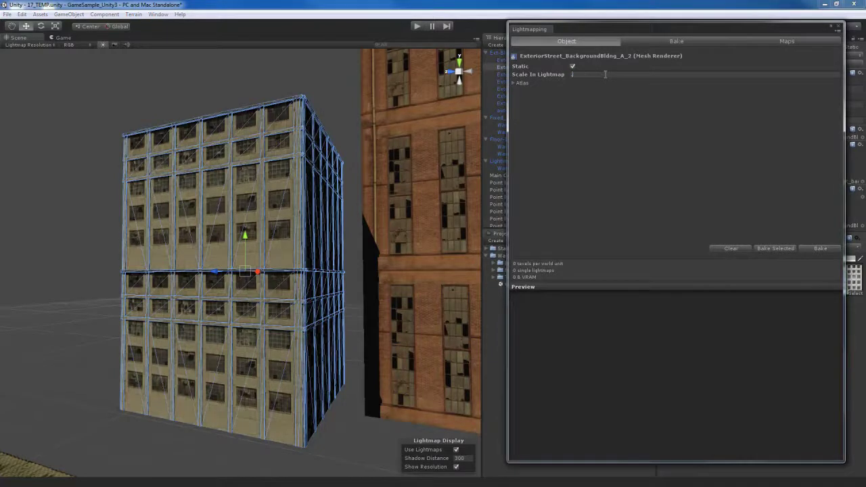
type("5")
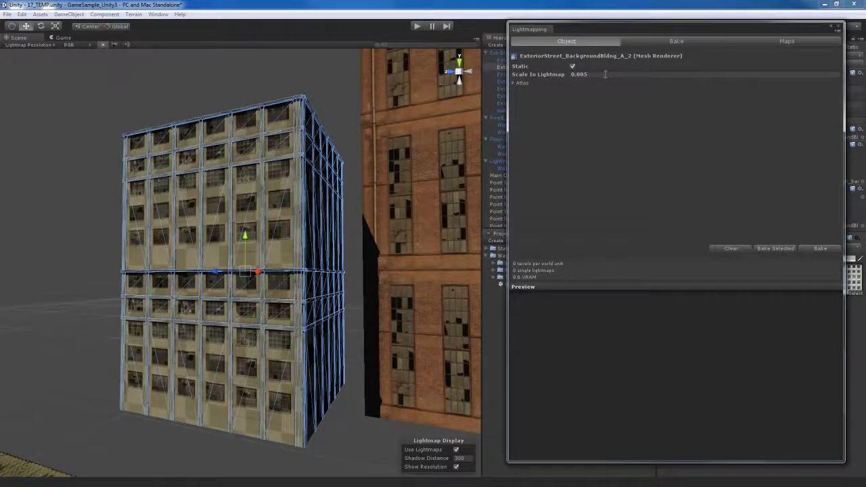
middle_click_drag(330, 262, 301, 218)
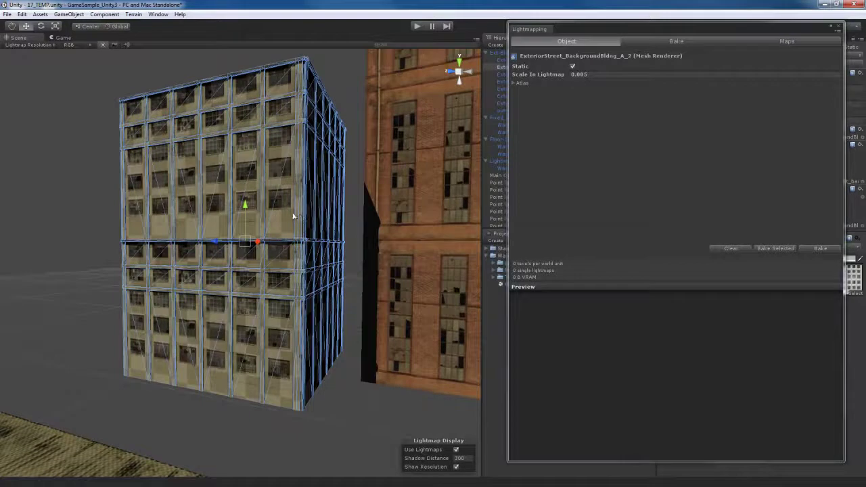
left_click(602, 75)
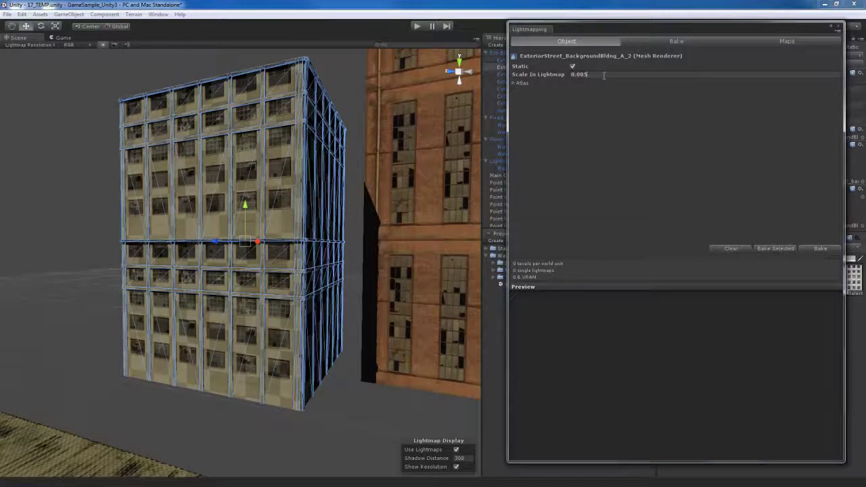
key("BackSpace")
type("1")
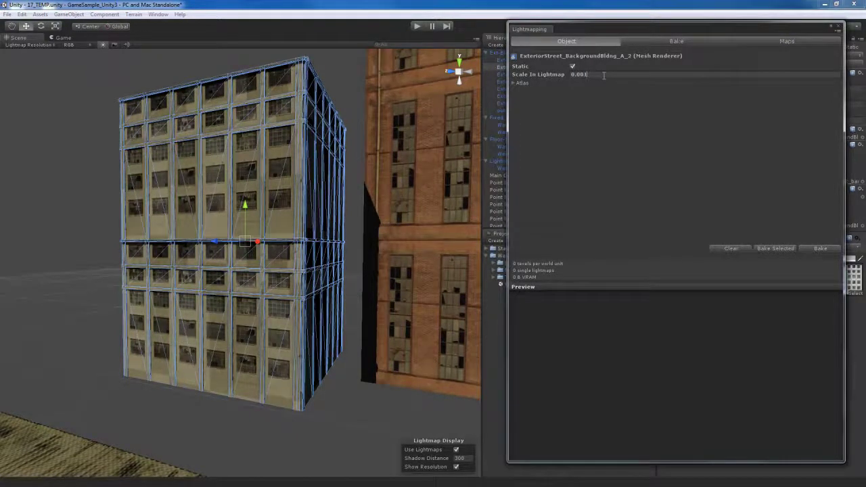
Set the Scale In Lightmap of the orange ExteriorStreet_BackgroundBldng_E_1 building to 0.003.
left_click_drag(352, 223, 306, 216, "alt")
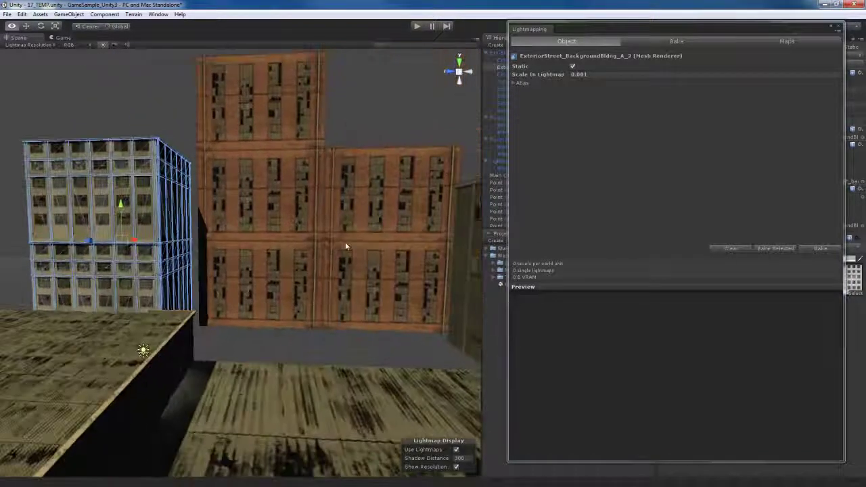
left_click(306, 216)
left_click(602, 73)
type(".003")
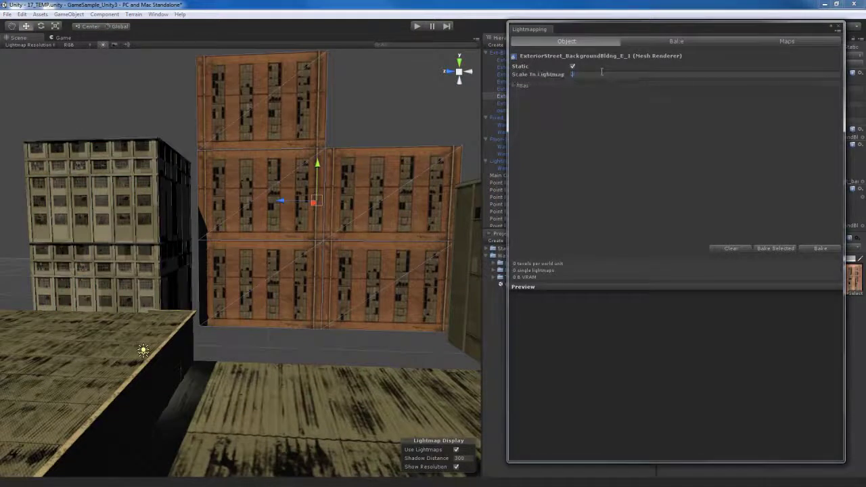
Set the Scale In Lightmap of the ExteriorStreet_BackgroundBldng_B_1 building to 0.008.
right_click_drag(304, 269, 304, 269)
left_click(304, 269)
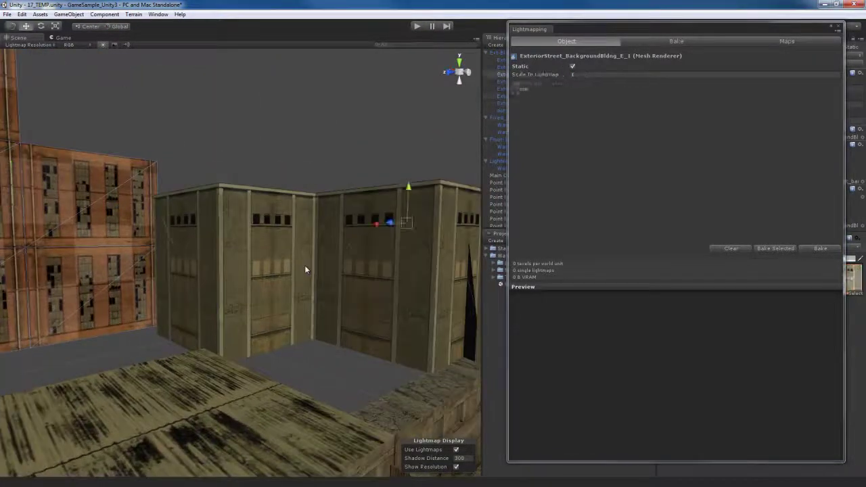
left_click(593, 75)
type(".008")
key("Return")
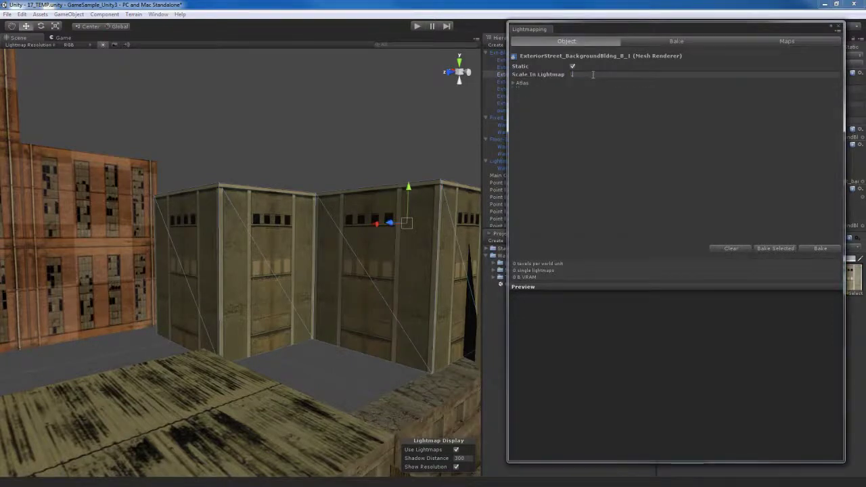
Set the Scale In Lightmap of the ExteriorStreet_BackgroundBldng_C_1 building to 0.001.
right_click_drag(467, 174, 331, 303)
left_click(233, 266)
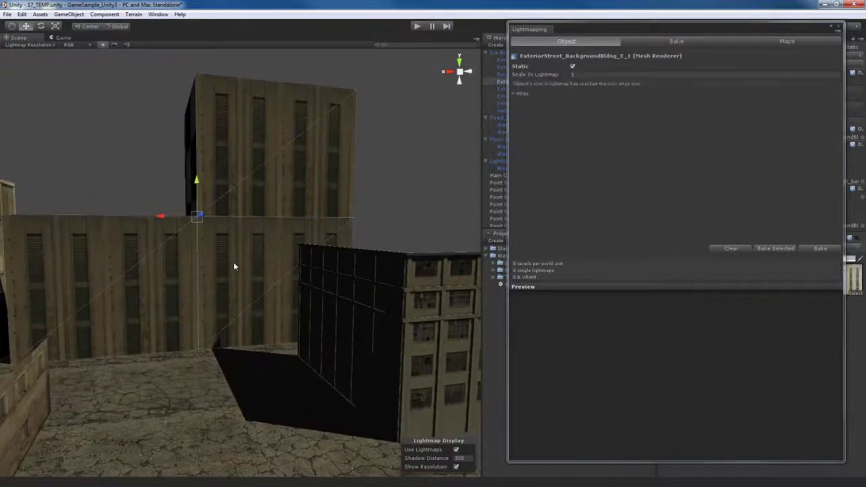
left_click(617, 74)
type(".1")
key("Return")
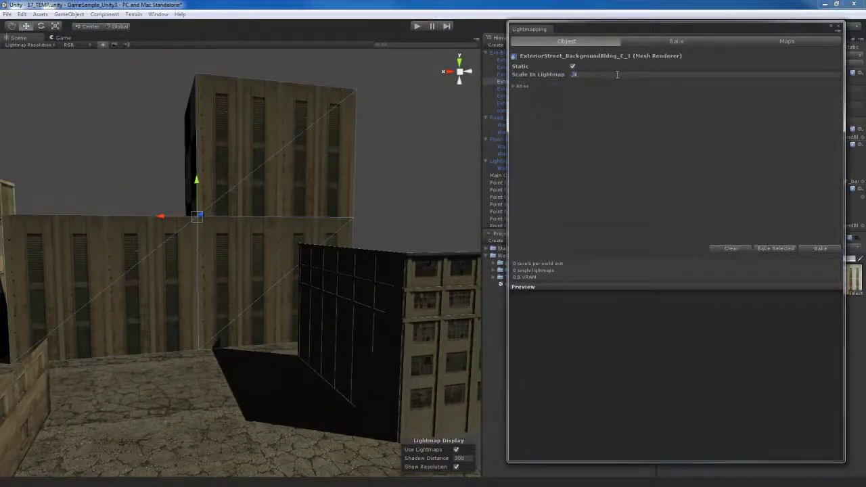
Set the Scale In Lightmap of the low windowed background building beside the tall C_1 block to 0.001.
right_click_drag(302, 299, 368, 317)
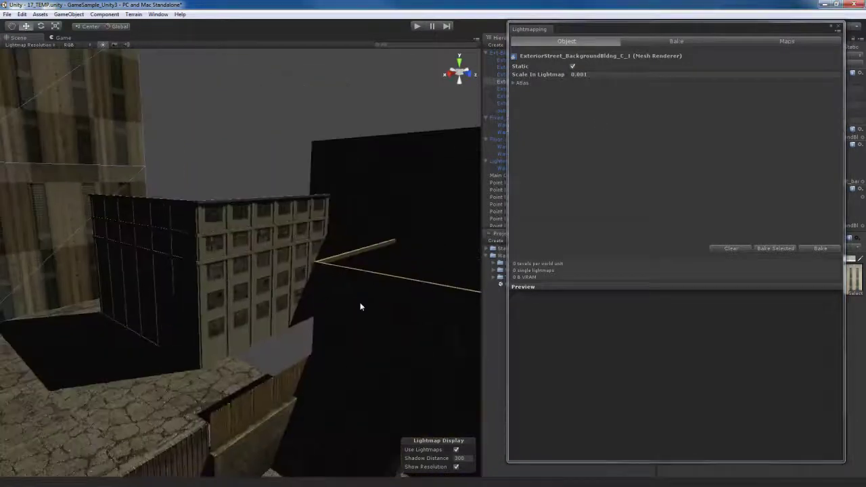
left_click(291, 291)
left_click(582, 75)
type("0.001")
Set the Scale In Lightmap of the ExteriorStreet_BackgroundBldng_D_1 building to 0.001.
right_click_drag(258, 285, 316, 287)
left_click(319, 207)
key("f")
left_click(619, 74)
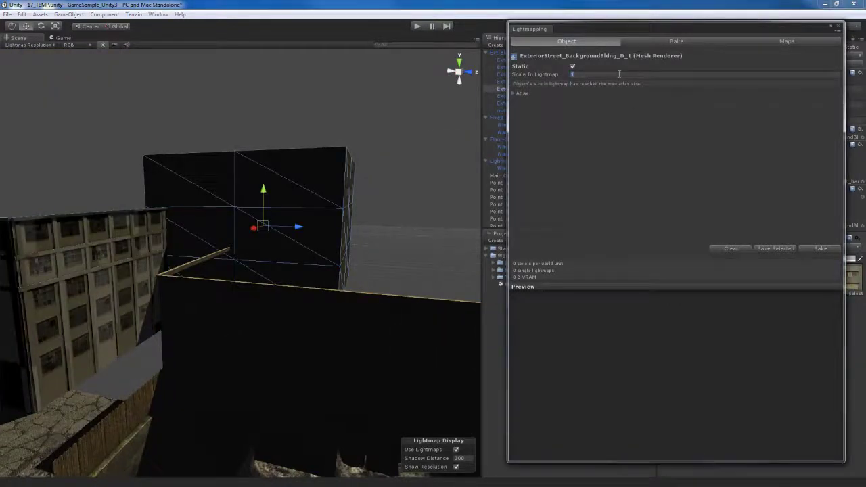
type("0.001")
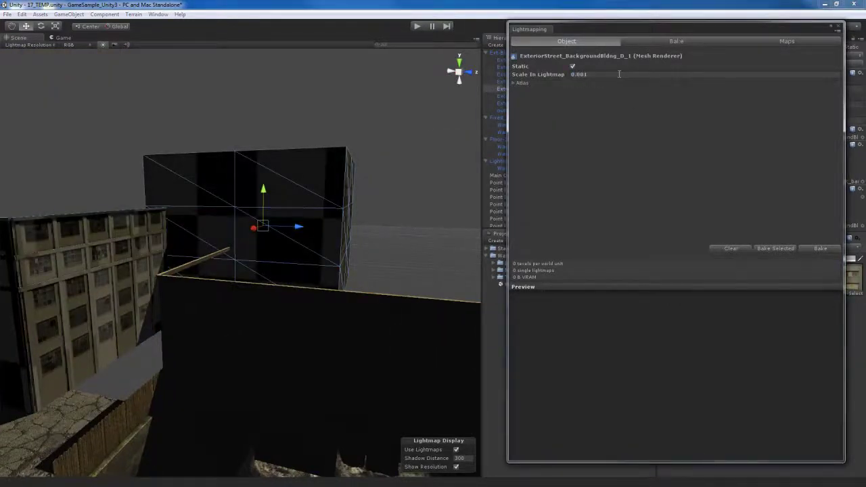
Set the Scale In Lightmap of the Warehouse_Airduct_A_68 ducts under the warehouse ceiling to 0.5 and examine their resolution.
right_click_drag(271, 277, 284, 349)
left_click(347, 301)
right_click_drag(344, 308, 238, 304)
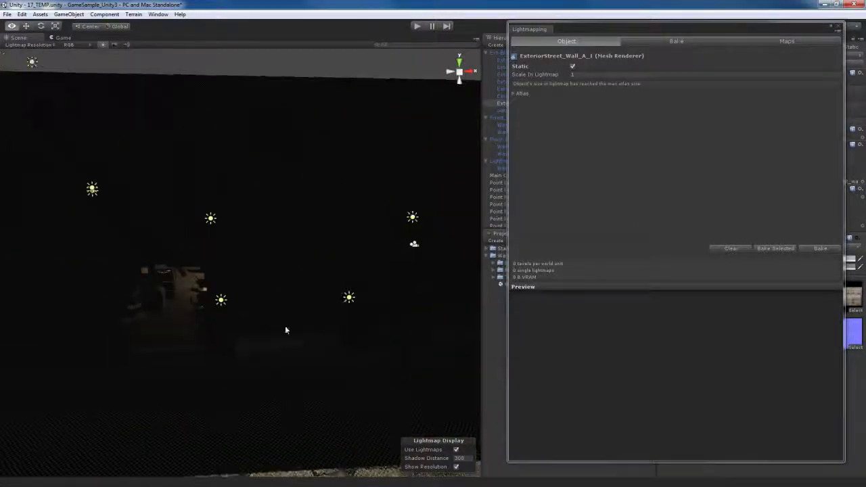
key("f")
right_click_drag(301, 292, 317, 187)
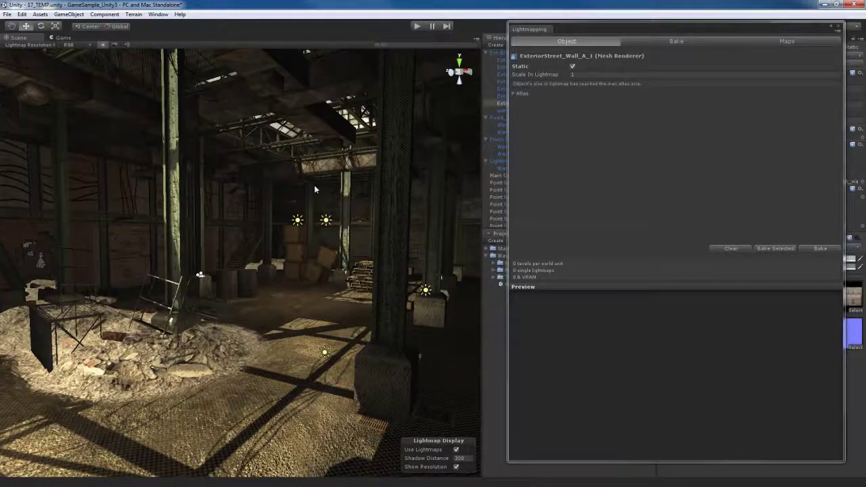
left_click(307, 105)
key("f")
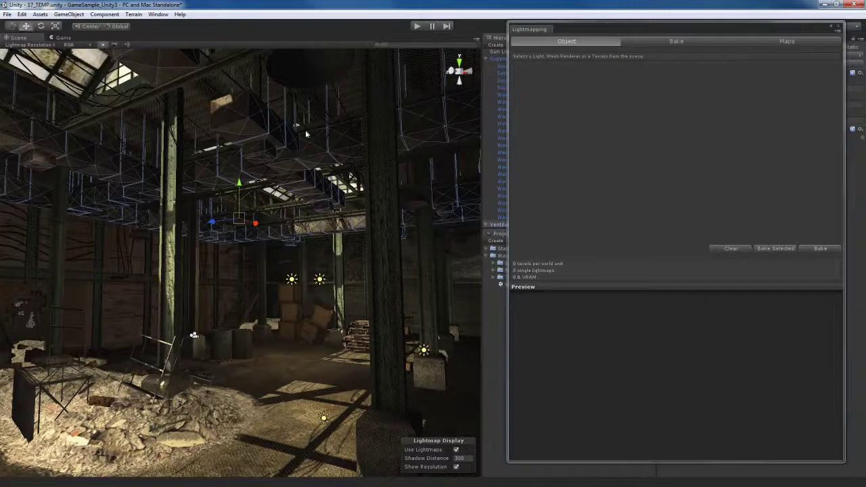
left_click(304, 153)
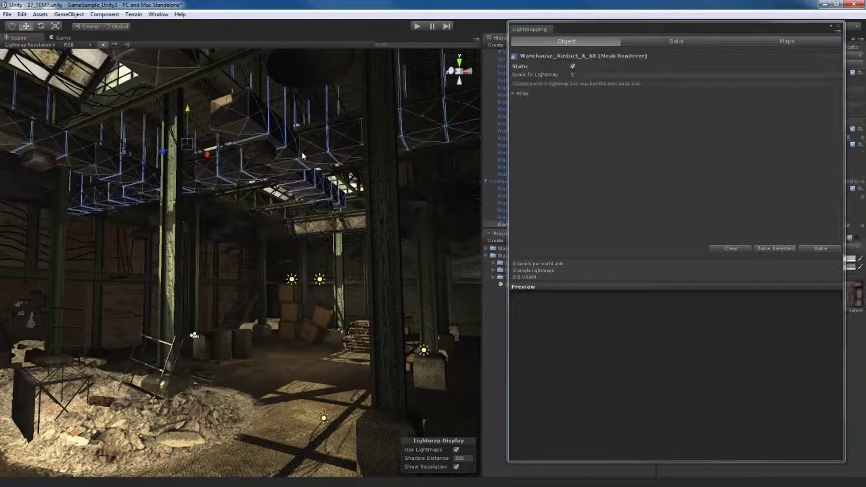
left_click(596, 76)
type("0.5")
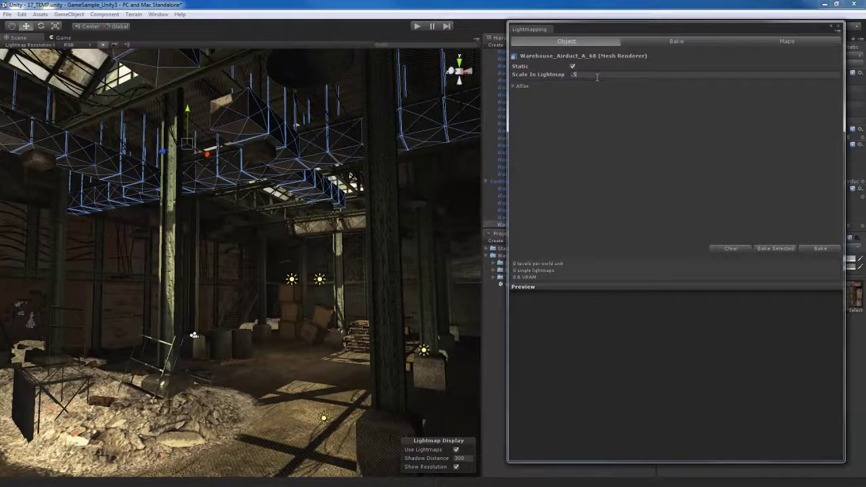
type("f")
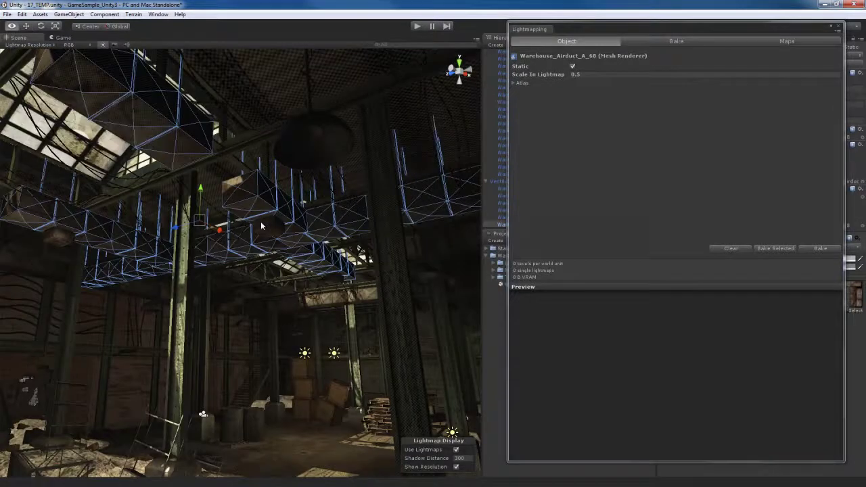
Examine the lightmap resolution inside and outside the warehouse with the air ducts deselected.
right_click_drag(261, 221, 325, 271)
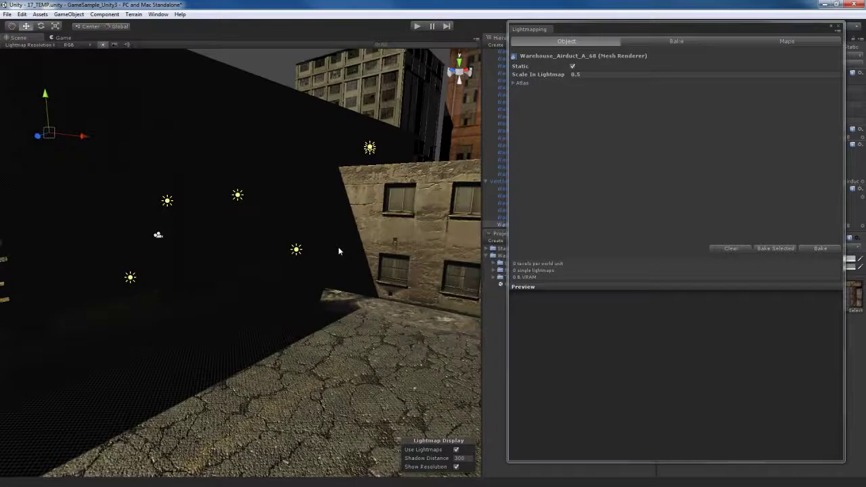
right_click_drag(339, 251, 403, 286)
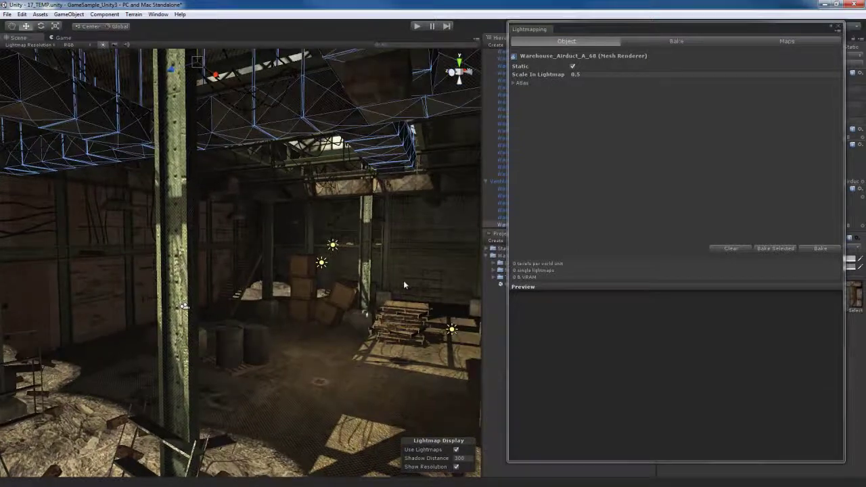
left_click(395, 139)
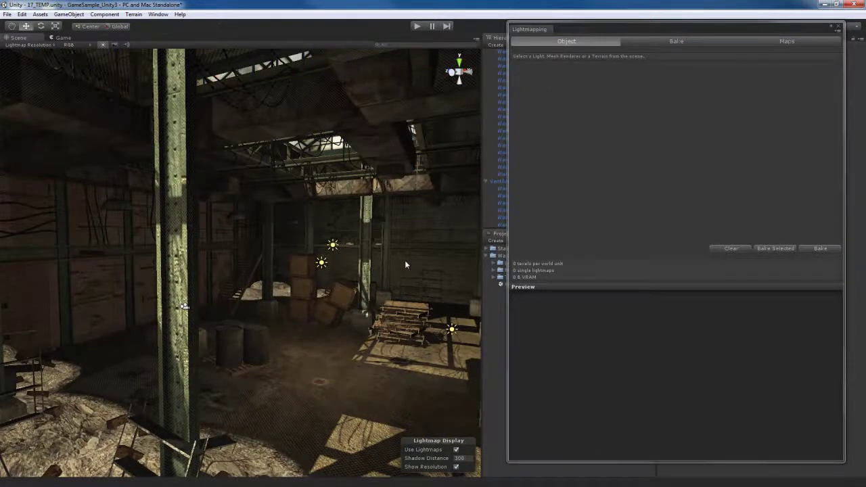
right_click_drag(404, 265, 300, 272)
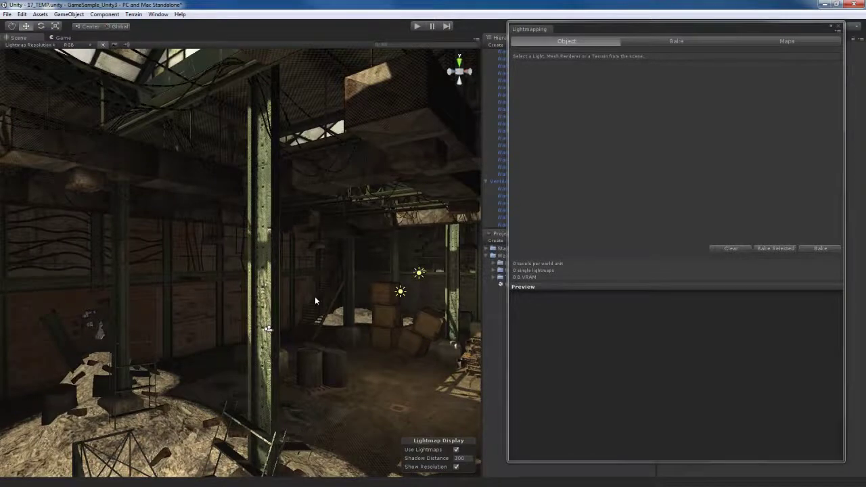
mouse_move(342, 298)
right_mouse_down()
mouse_move(345, 290)
mouse_move(338, 302)
right_mouse_up()
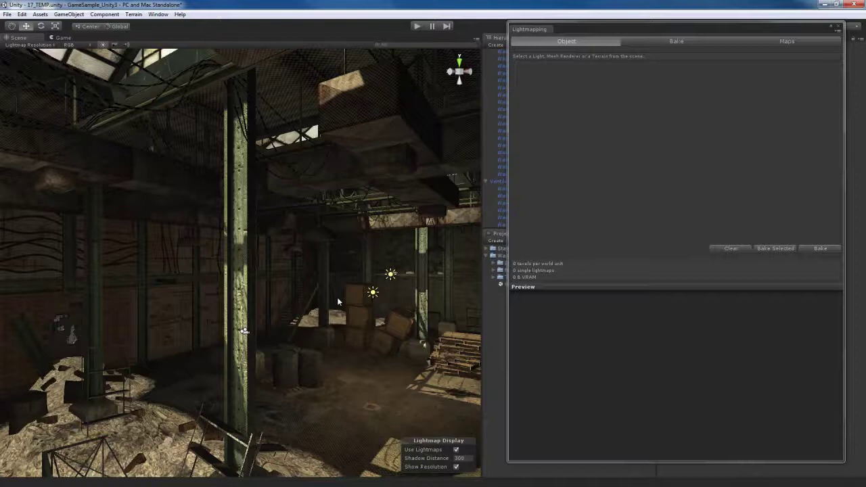
Close the Lightmapping window and show the import settings of the Cables_and_Pipes mesh to check Generate Lightmap UVs.
left_click(839, 27)
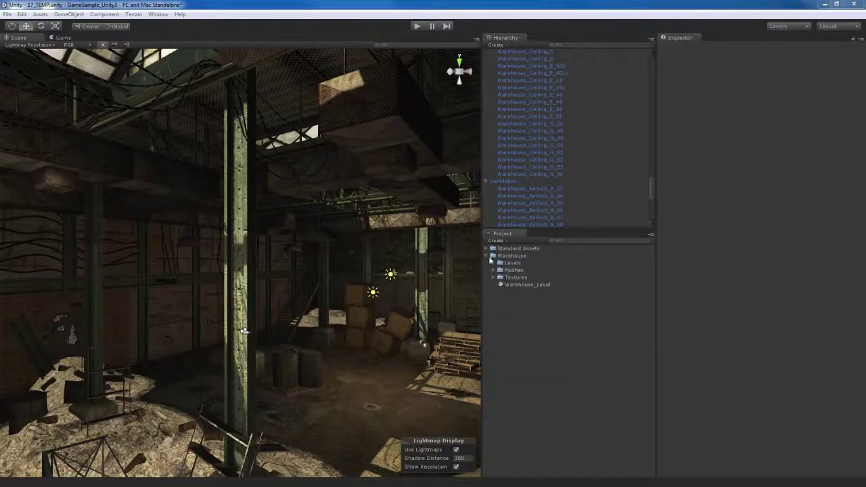
left_click(493, 269)
left_click(525, 278)
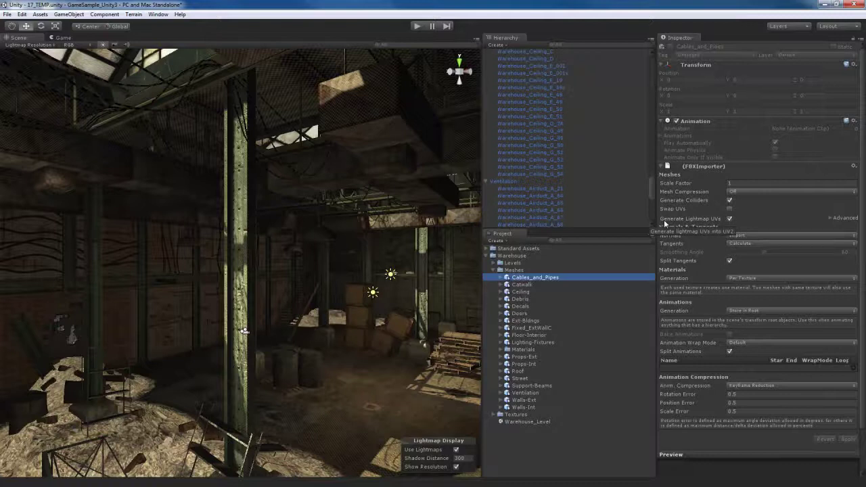
Reopen the Lightmapping window and select the Warehouse_ExtWall_A_214 exterior wall.
right_click_drag(352, 318, 339, 292)
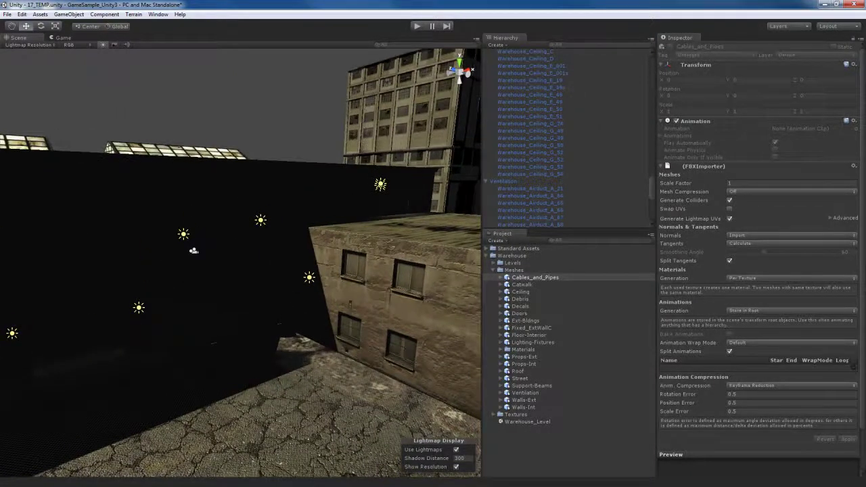
left_click_drag(653, 33, 691, 27)
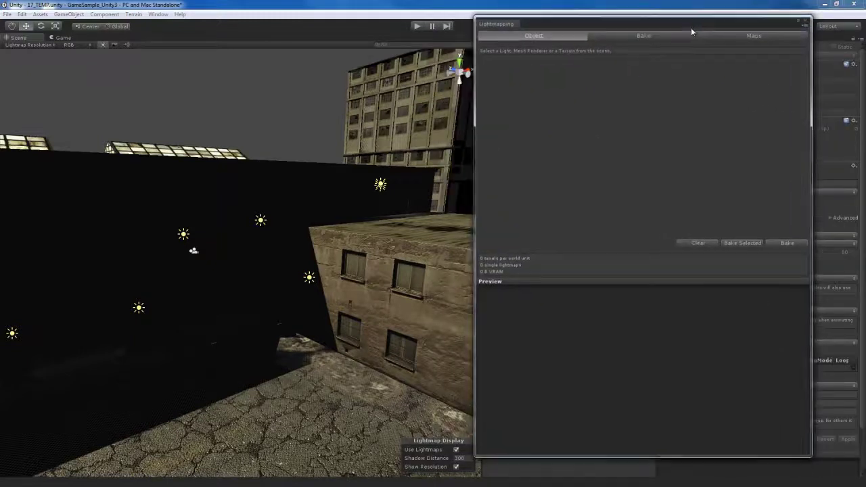
left_click(295, 179)
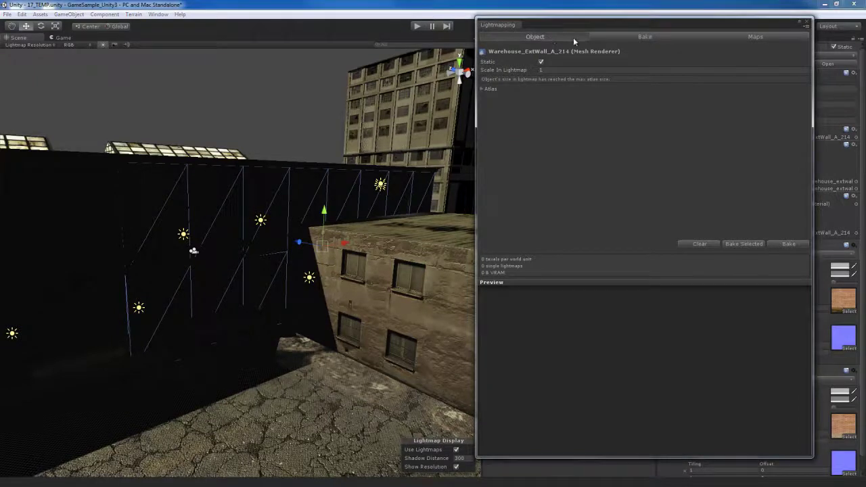
Set the Final Gather Rays to 100 in the lightmap bake settings.
left_click(644, 37)
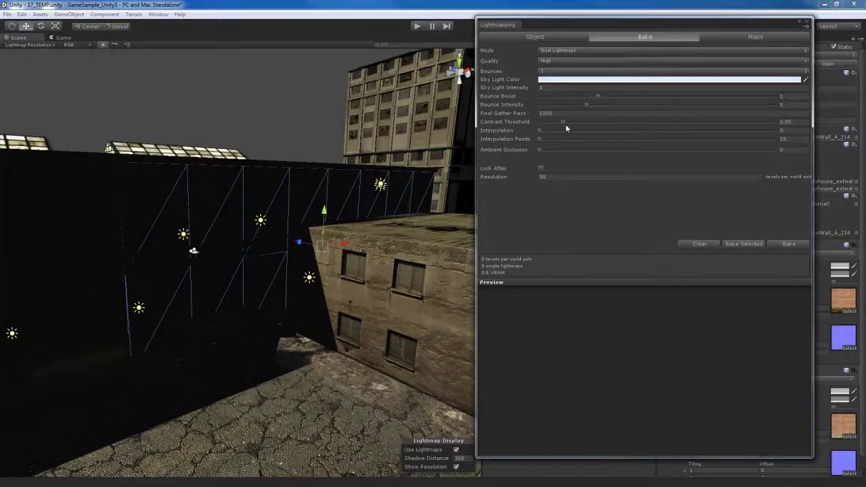
left_click(618, 114)
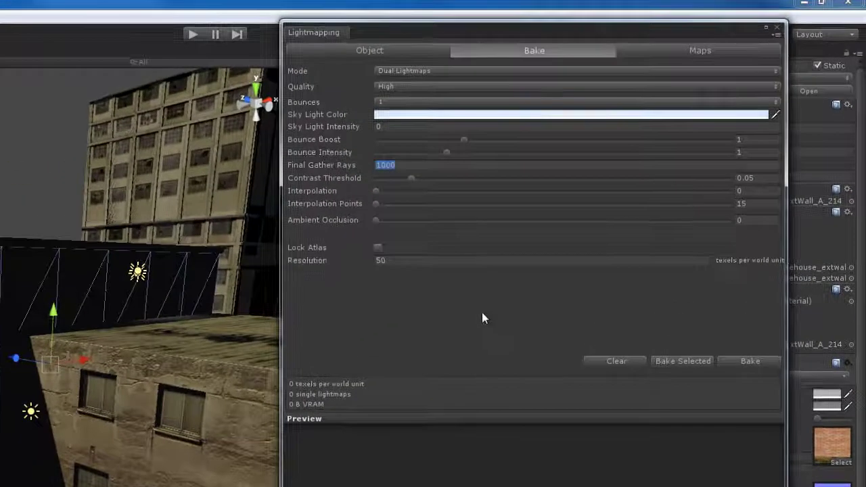
left_click(382, 126)
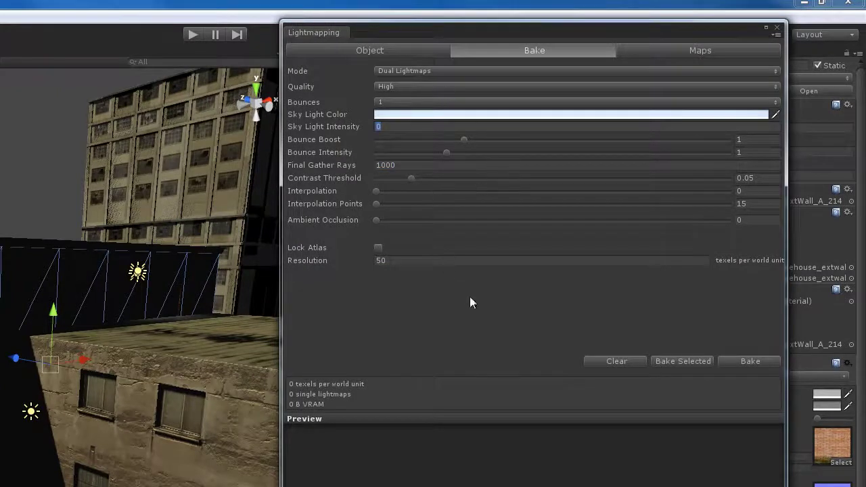
left_click(431, 261)
left_click(445, 167)
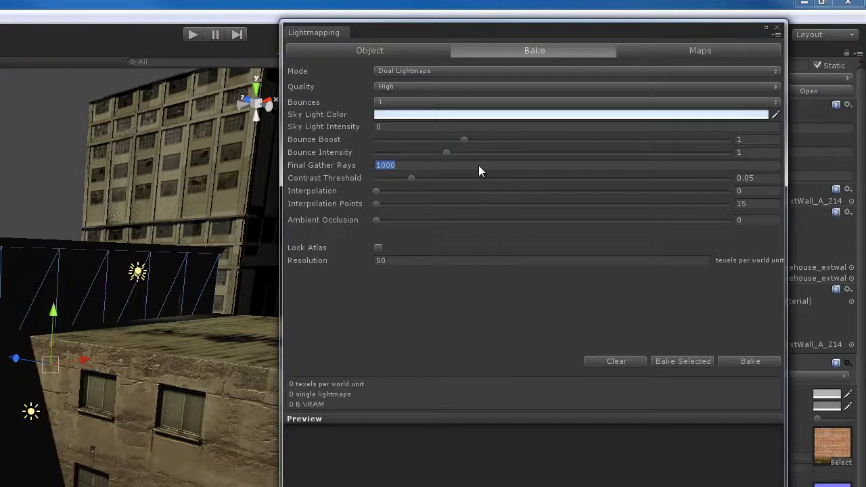
type("100")
Keep the bake mode on Dual Lightmaps and set the Sky Light Intensity to 0.5.
left_click(420, 70)
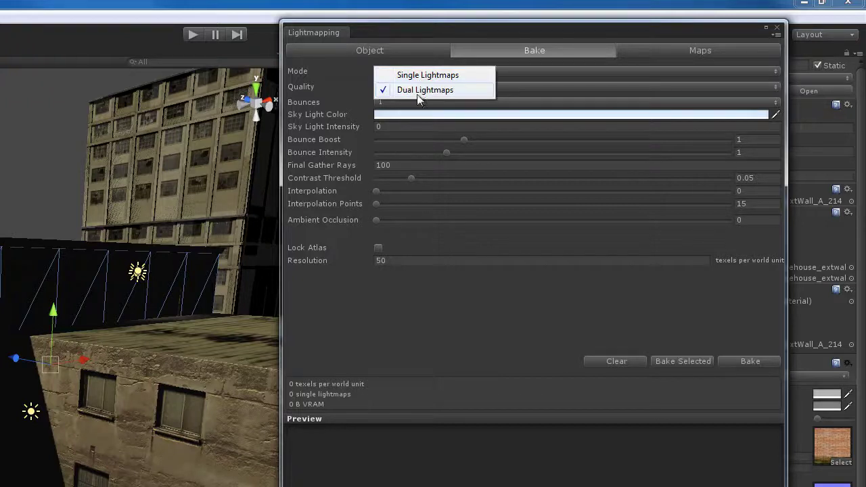
left_click(418, 92)
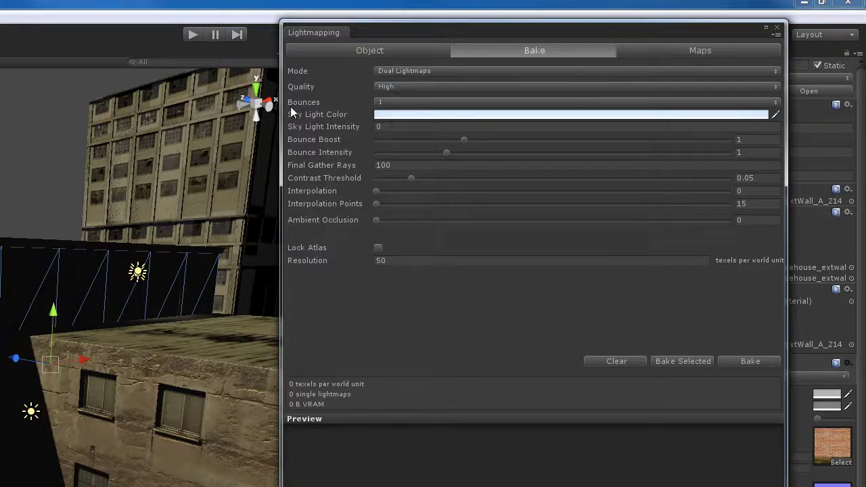
double_click(417, 128)
type("0.5")
Select the exterior walls around the courtyard together with the parking lot ground for a partial bake.
right_click_drag(81, 436, 160, 379)
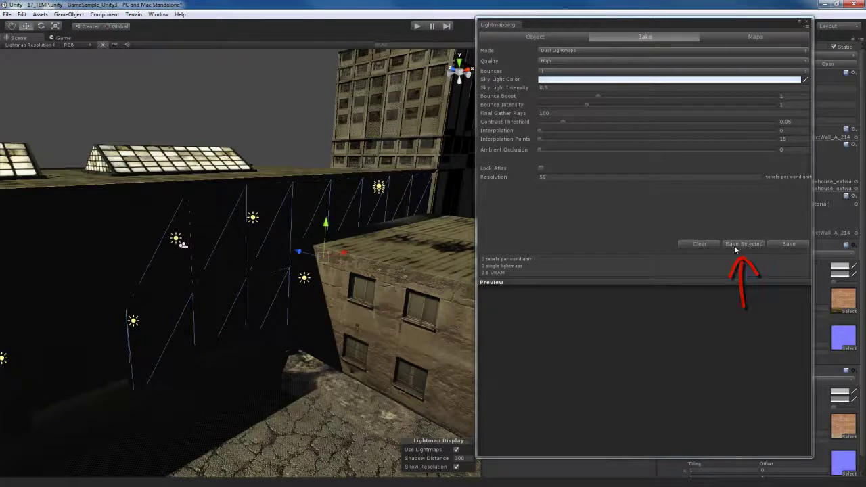
left_click_drag(425, 250, 405, 246, "alt")
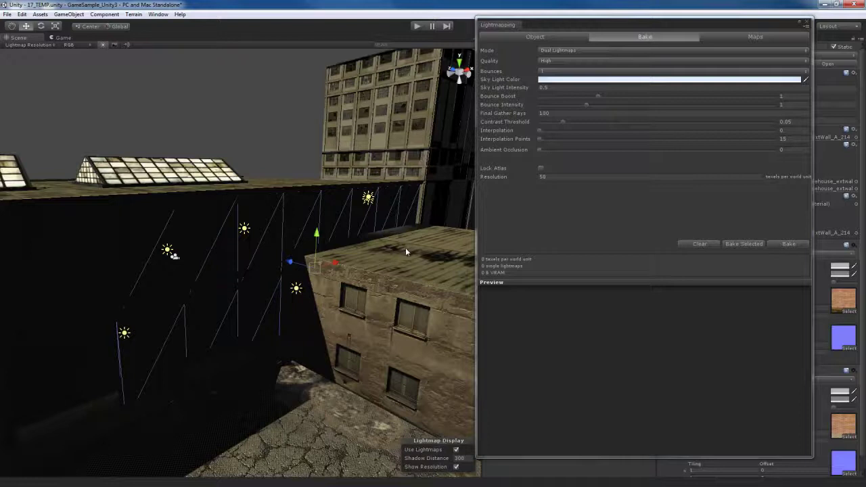
left_click_drag(406, 249, 403, 251, "alt")
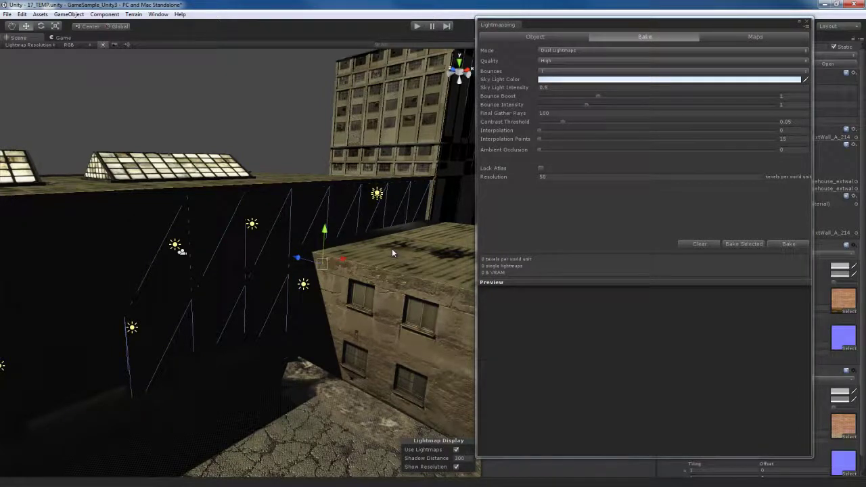
left_click_drag(409, 274, 317, 288, "alt")
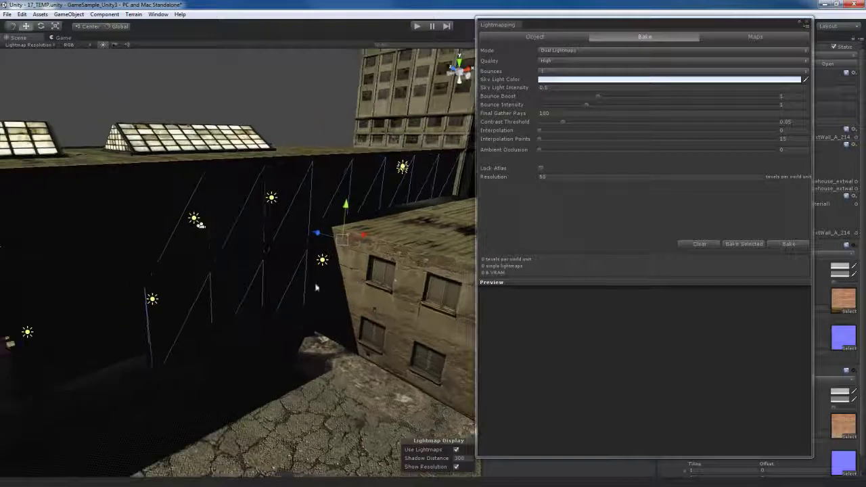
left_click_drag(399, 279, 291, 249, "alt")
left_click(291, 249)
left_click(335, 239)
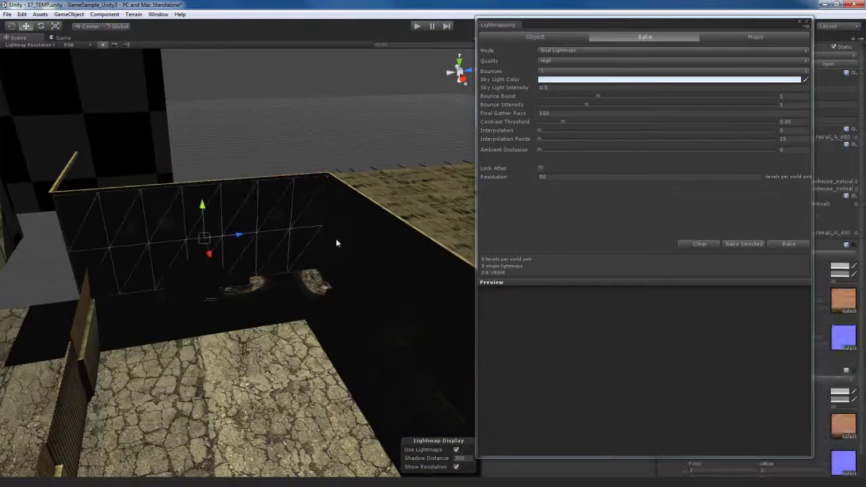
left_click_drag(323, 219, 345, 311, "alt")
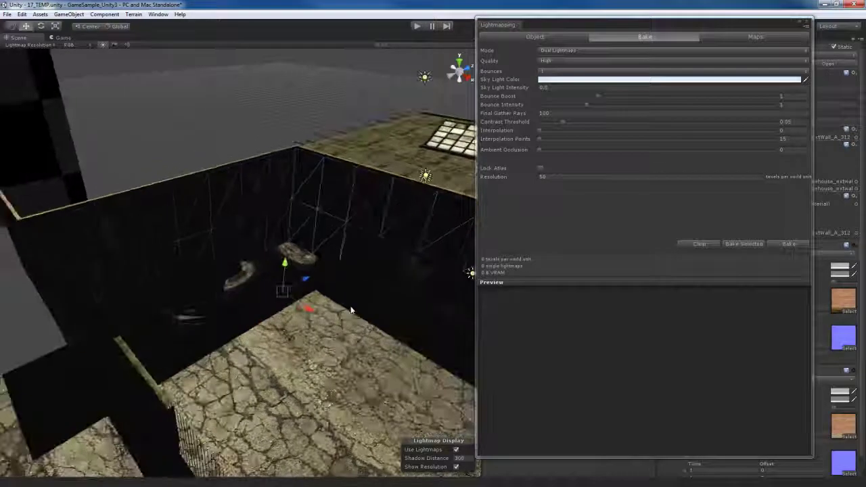
left_click(341, 358)
left_click_drag(327, 369, 283, 359, "alt")
left_click_drag(269, 362, 293, 358, "alt")
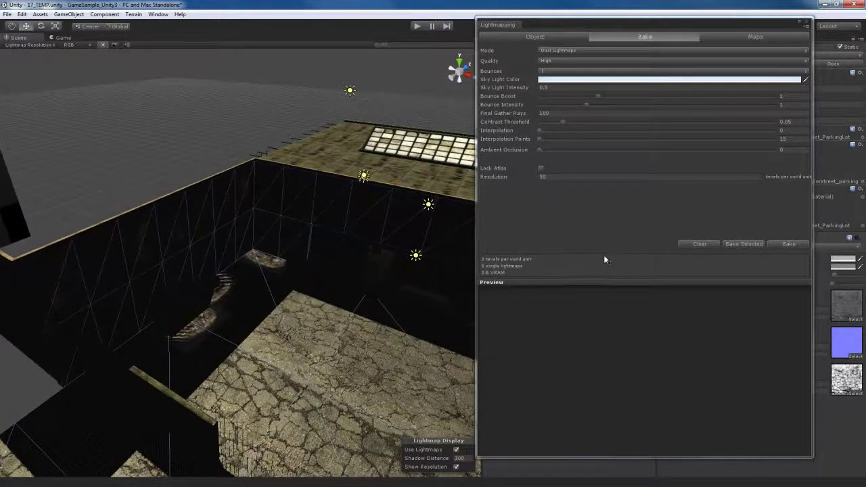
Set the bake Resolution to 10 texels per world unit after trying 20.
left_click(569, 176)
left_click(570, 177)
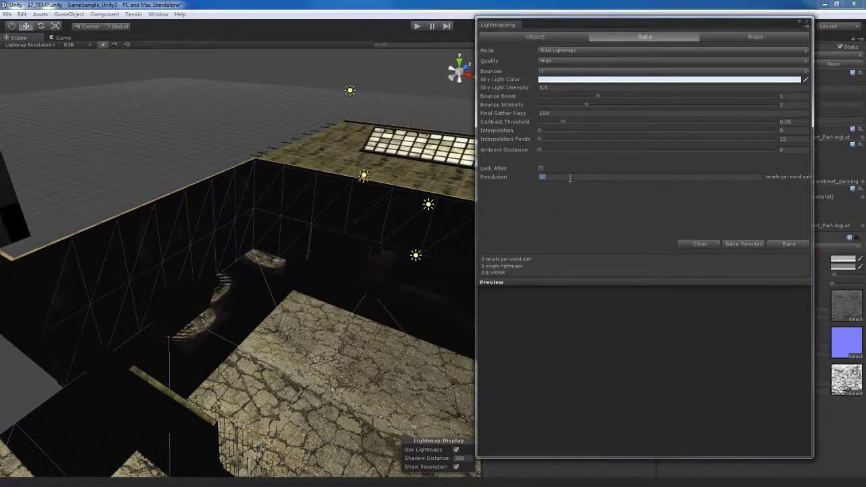
type("20")
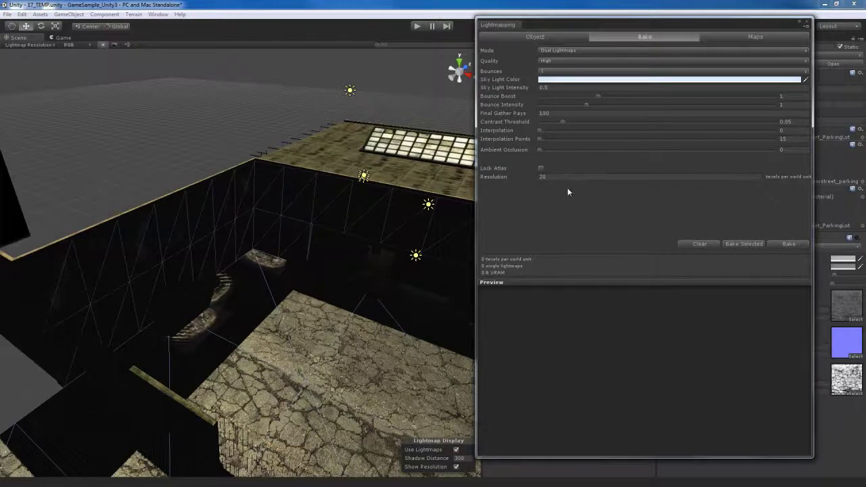
left_click(575, 178)
type("10")
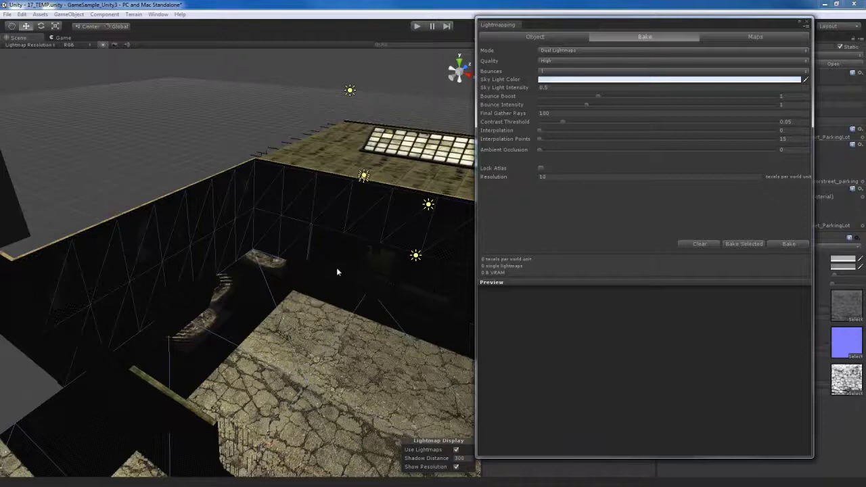
Bake lightmaps for only the selected walls and parking lot and examine the lighting and bake statistics.
right_click_drag(342, 277, 321, 307)
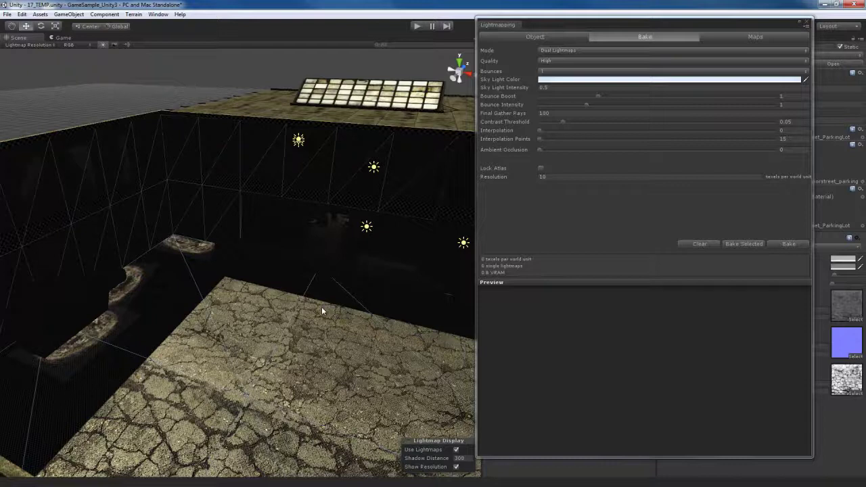
right_click_drag(323, 303, 332, 295)
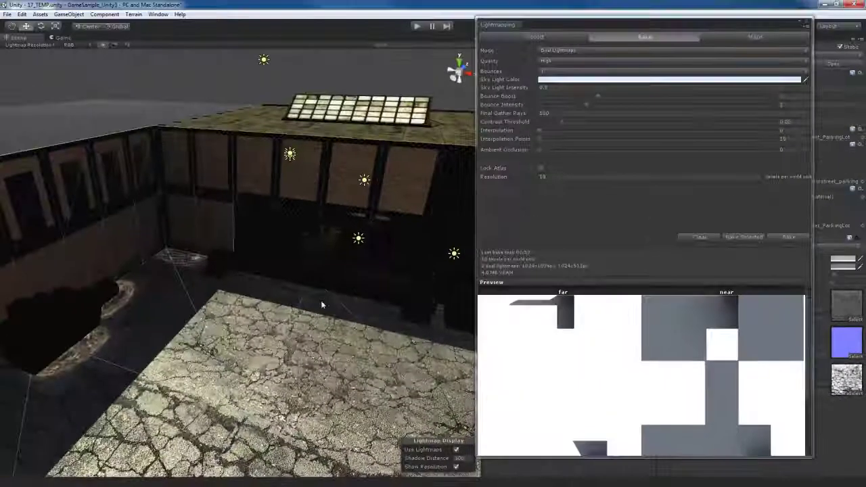
left_click_drag(311, 284, 330, 275, "alt")
left_click_drag(286, 294, 302, 272, "alt")
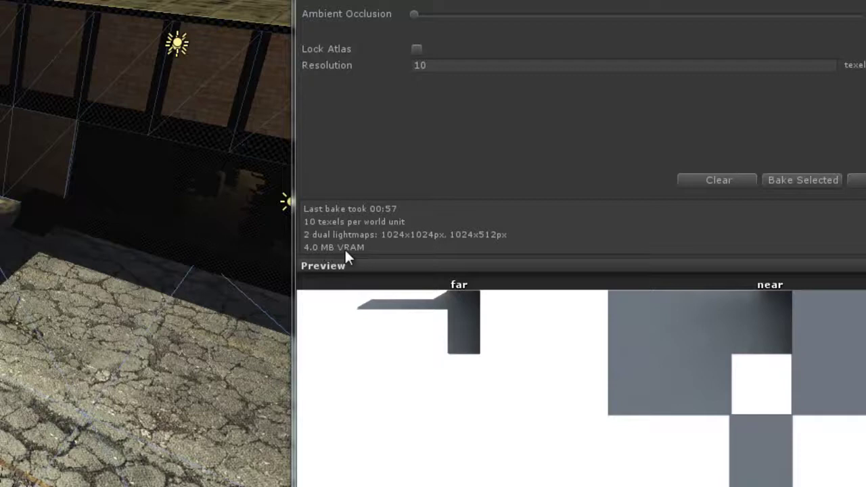
scroll(578, 366, "down", 3)
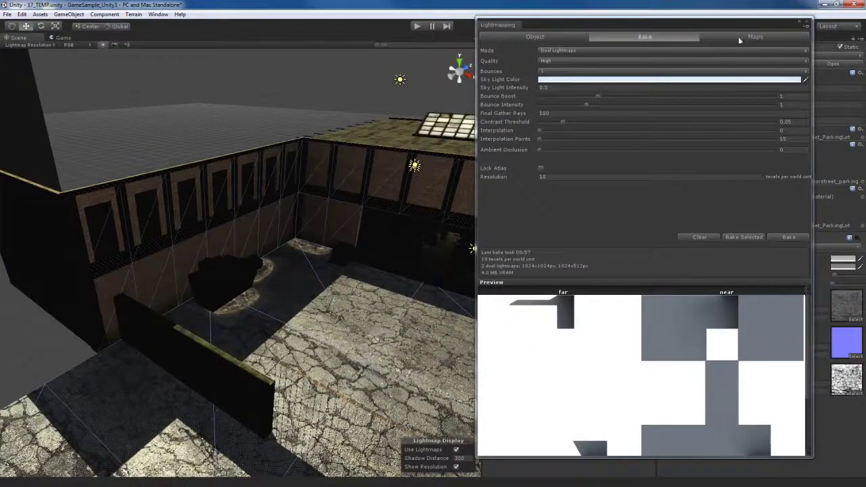
Review the generated lightmap textures and compare the courtyard with Use Lightmaps off and on.
left_click(738, 37)
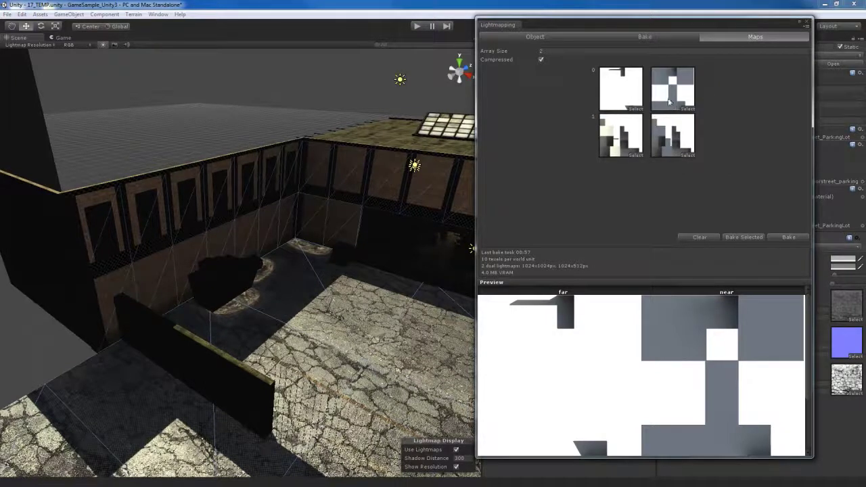
left_click(645, 36)
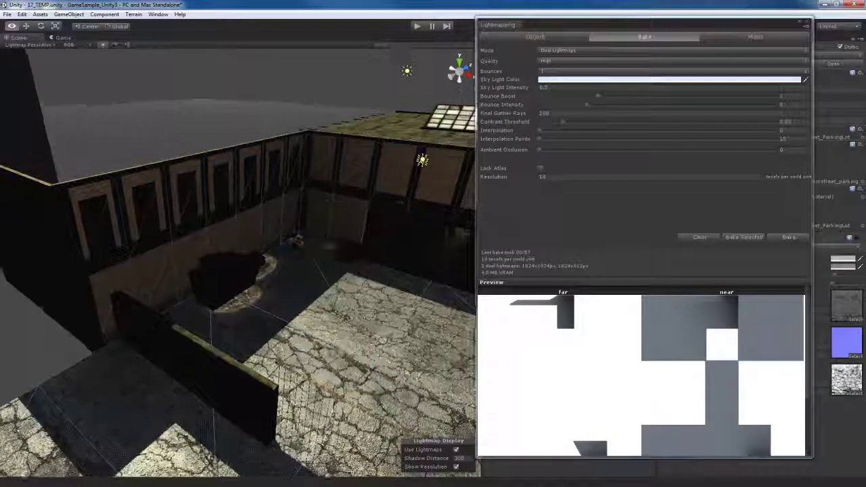
left_click(457, 450)
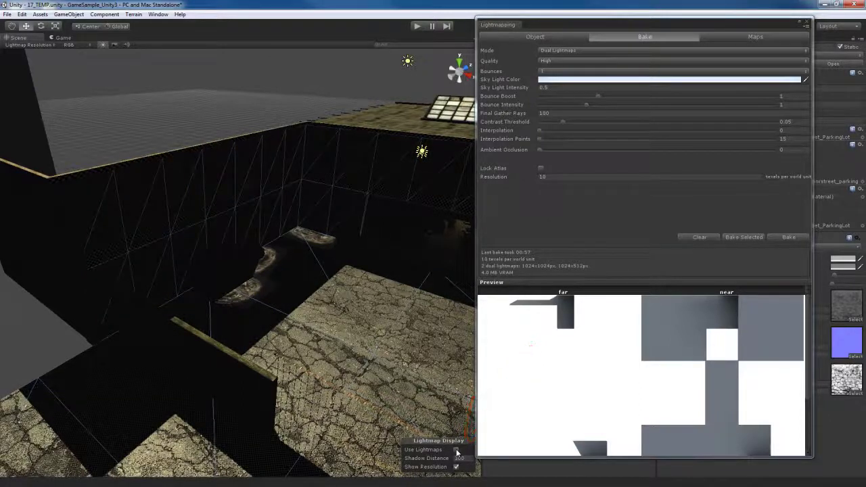
left_click(456, 451)
left_click(456, 451)
left_click(456, 450)
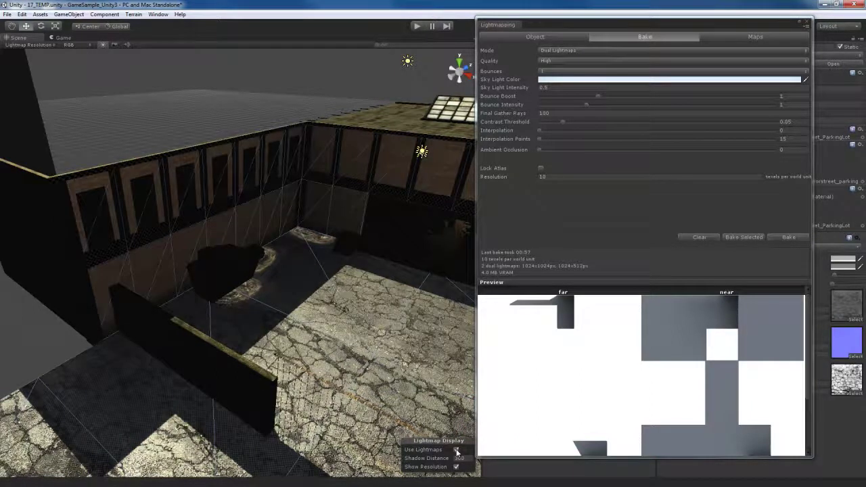
left_click_drag(352, 369, 352, 346, "alt")
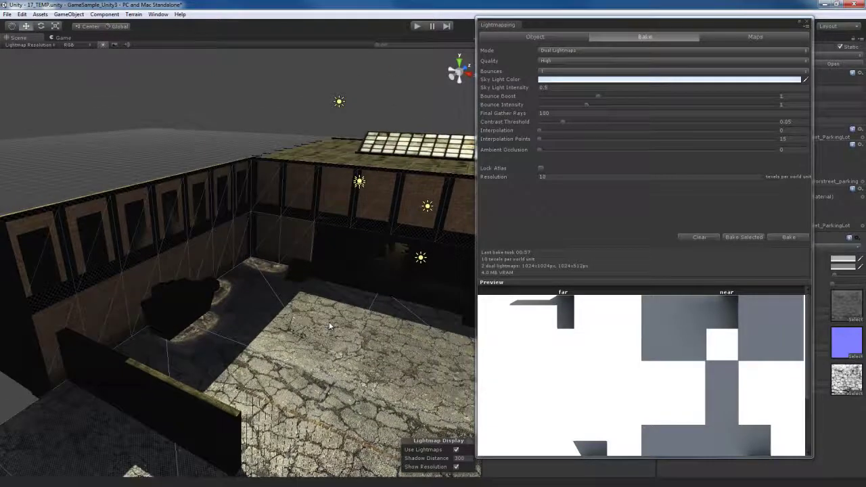